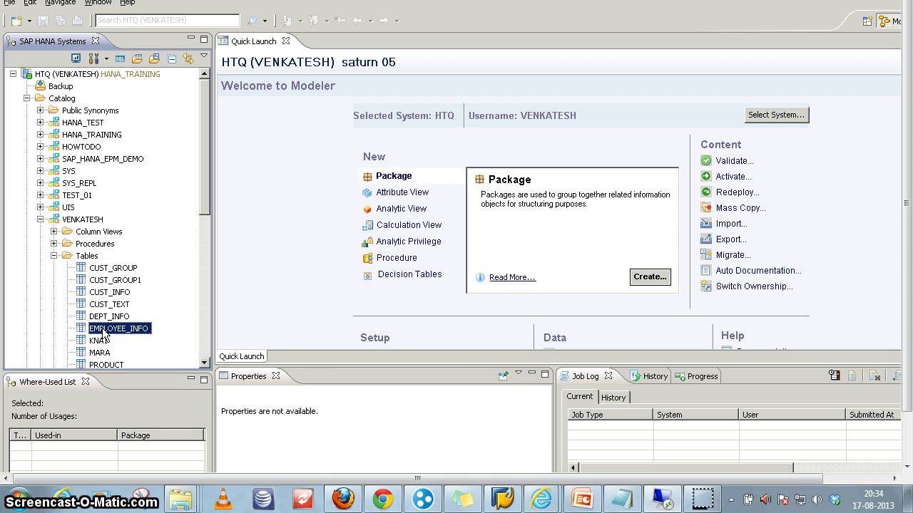
Open an SQL console for the schema containing EMPLOYEE_INFO and try to execute "DLETE FROM TABLE EMPLOYEE_INFO;".
right_click(82, 220)
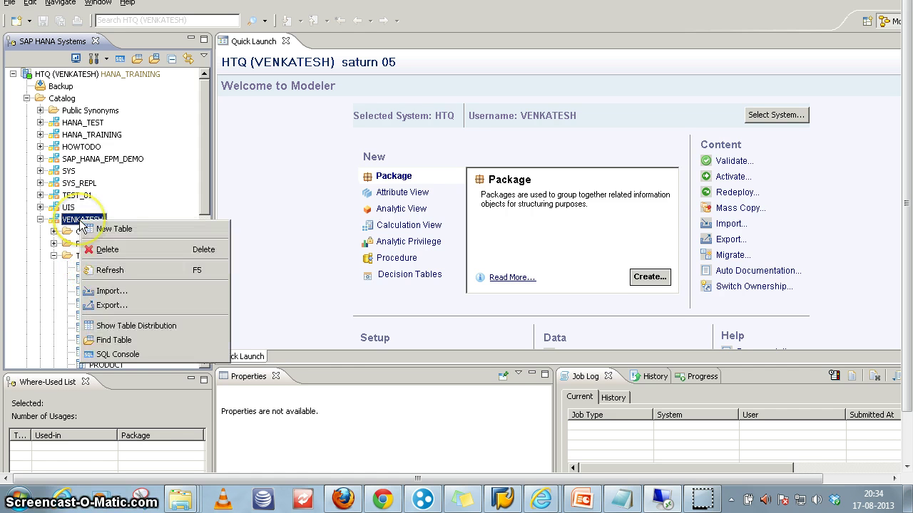
click(119, 354)
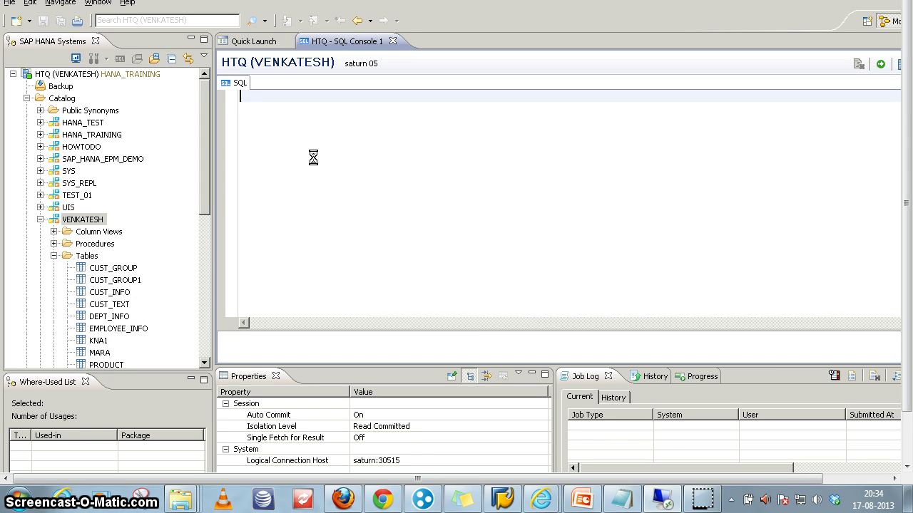
text(DLEETE)
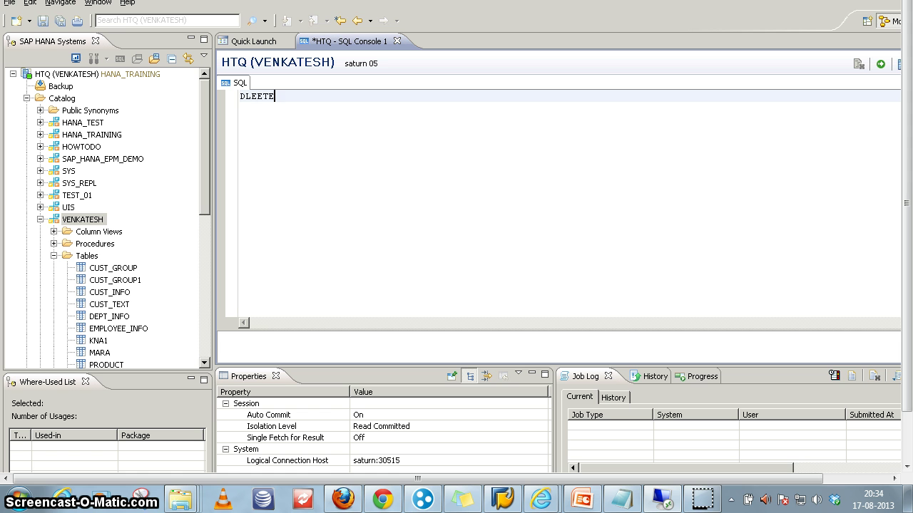
key(BackSpace)
key(BackSpace)
key(BackSpace)
text(TE FROM TABLE )
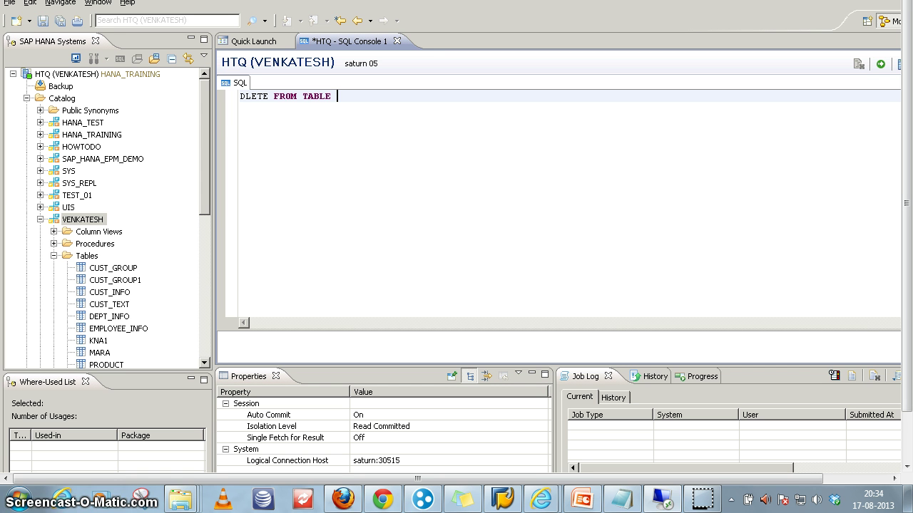
text(EMPLOYEE_INFO;)
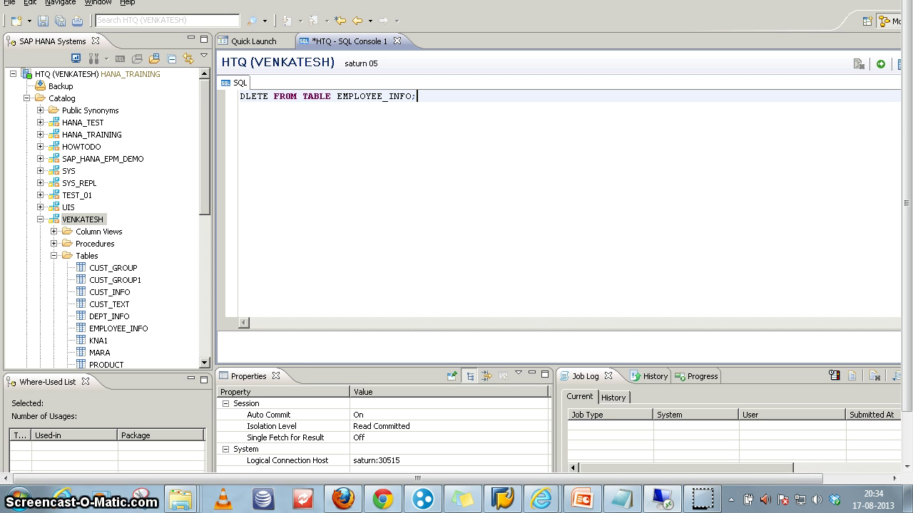
key(F8)
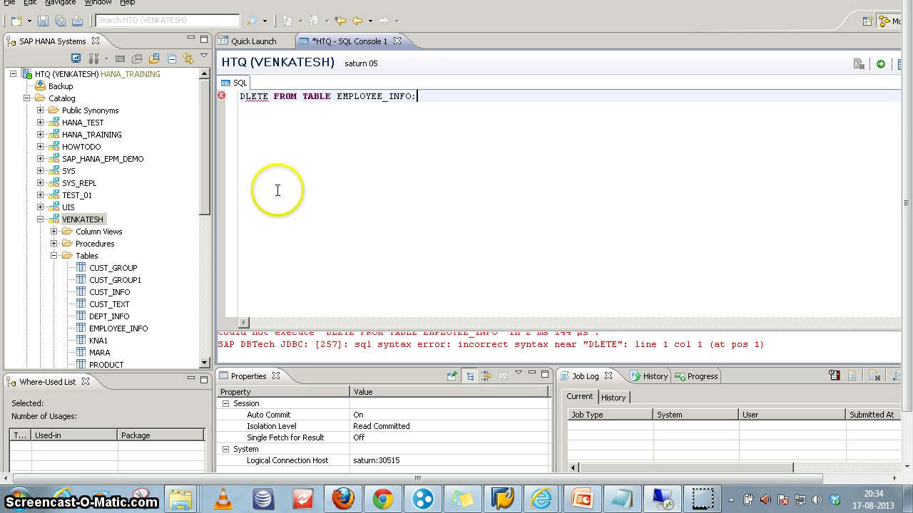
Correct the misspelled keyword to DELETE and try to execute the statement again.
click(250, 96)
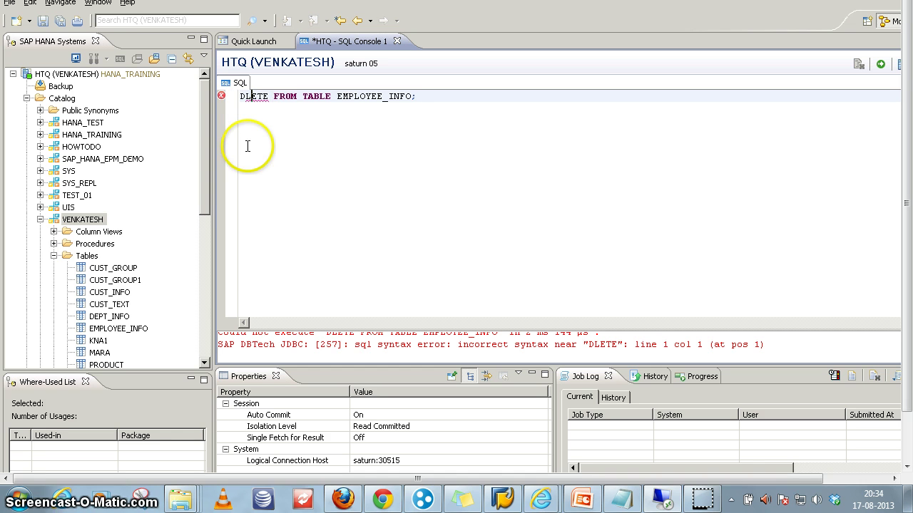
text(E)
key(F8)
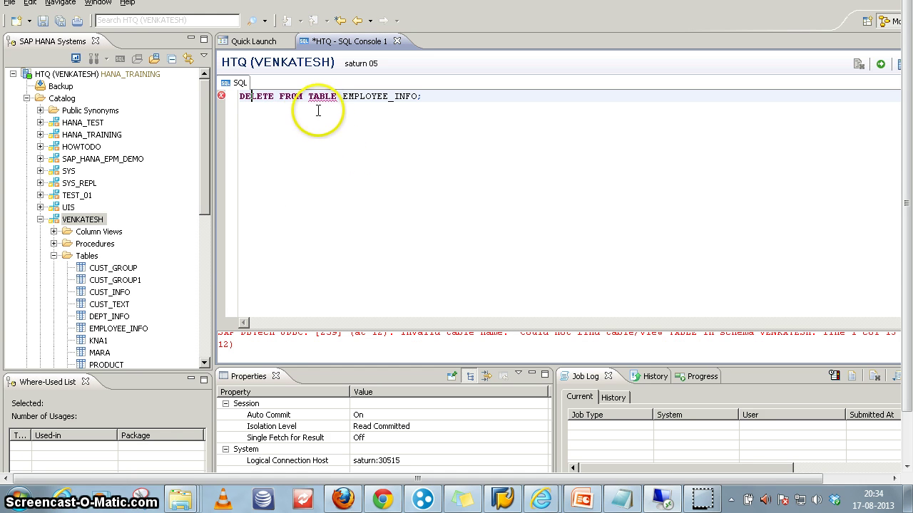
Remove the word TABLE so the statement reads "DELETE FROM EMPLOYEE_INFO;" and execute it.
click(337, 98)
key(BackSpace)
key(BackSpace)
key(BackSpace)
key(BackSpace)
key(BackSpace)
key(BackSpace)
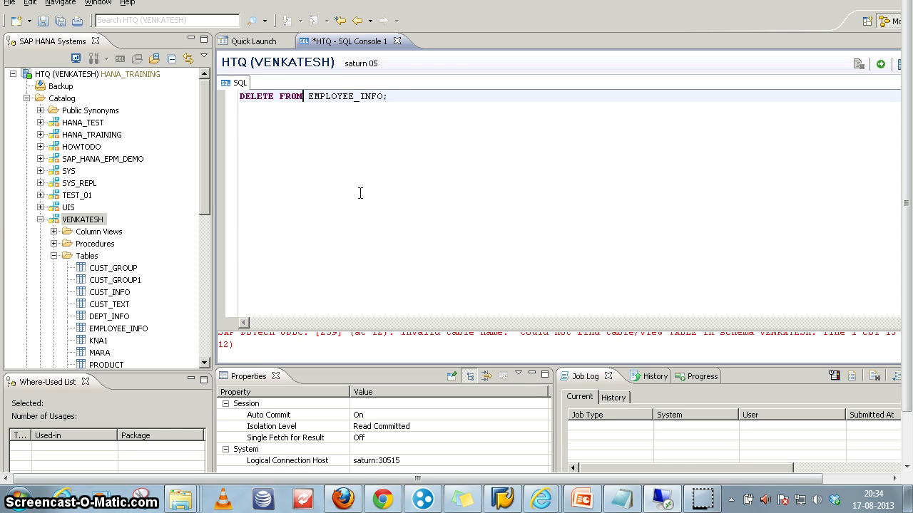
key(F8)
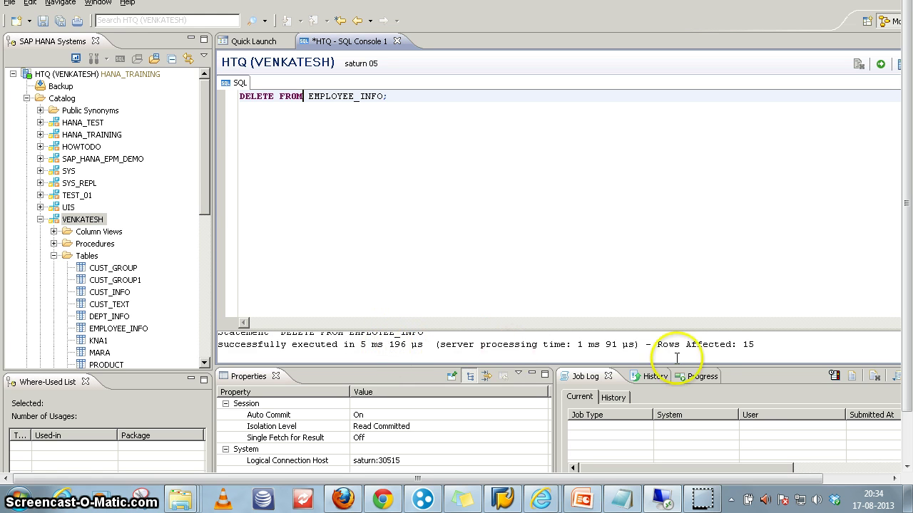
Check the EMPLOYEE_INFO table's contents in a data preview and close the preview.
right_click(118, 330)
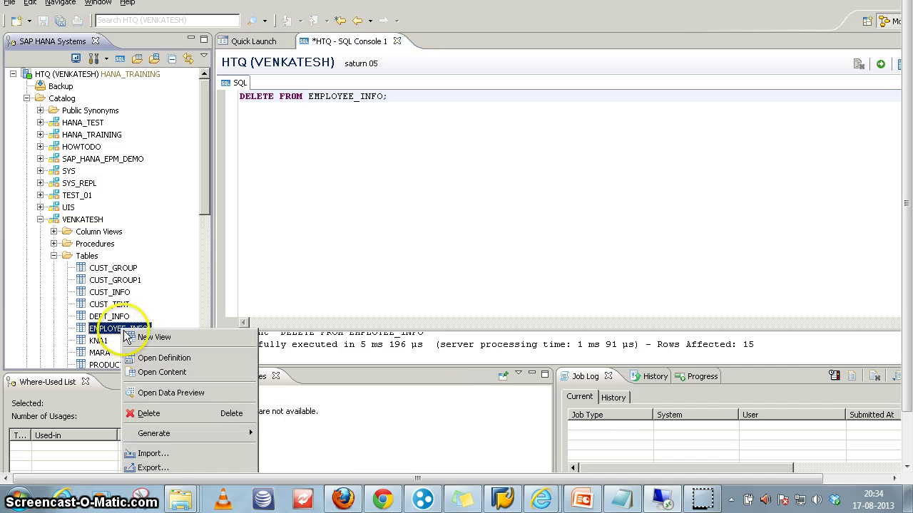
click(154, 395)
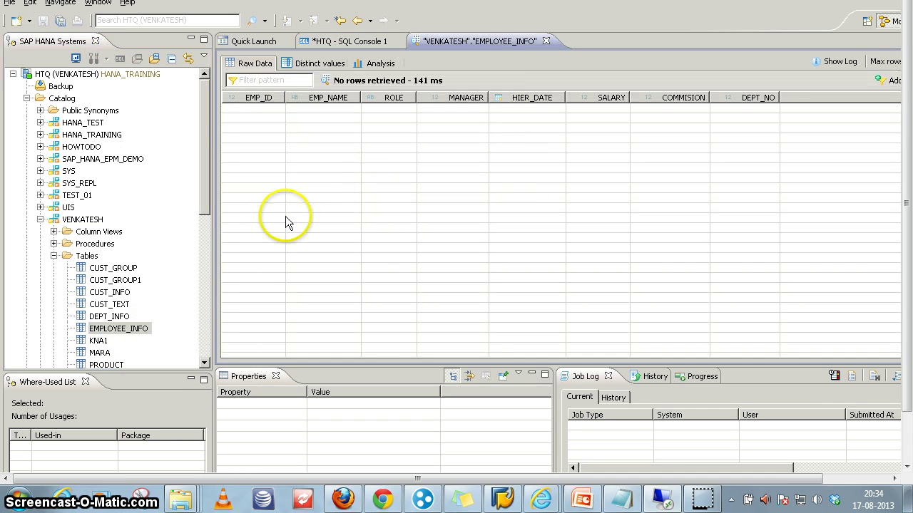
click(545, 41)
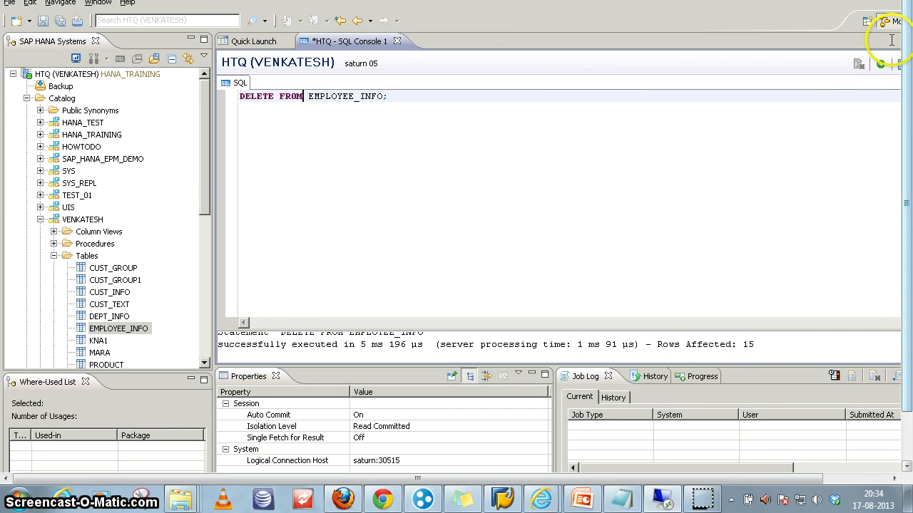
Minimize the studio, open EMP_INFO.csv from the desktop and fit all column widths to examine the employee data.
drag(768, 479, 839, 479)
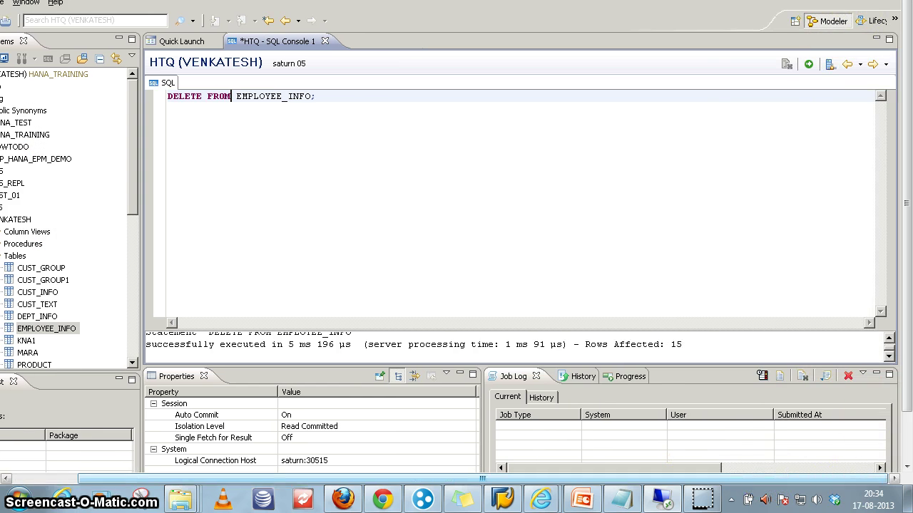
click(858, 1)
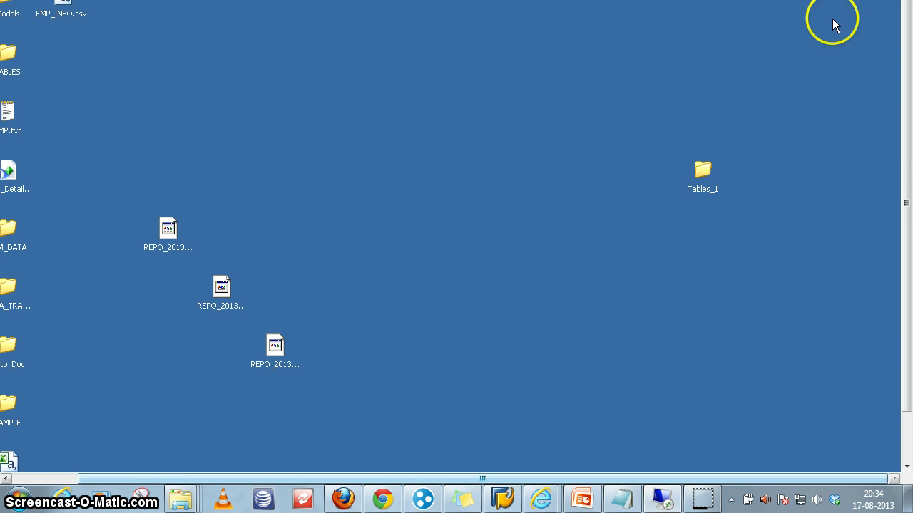
drag(205, 479, 134, 480)
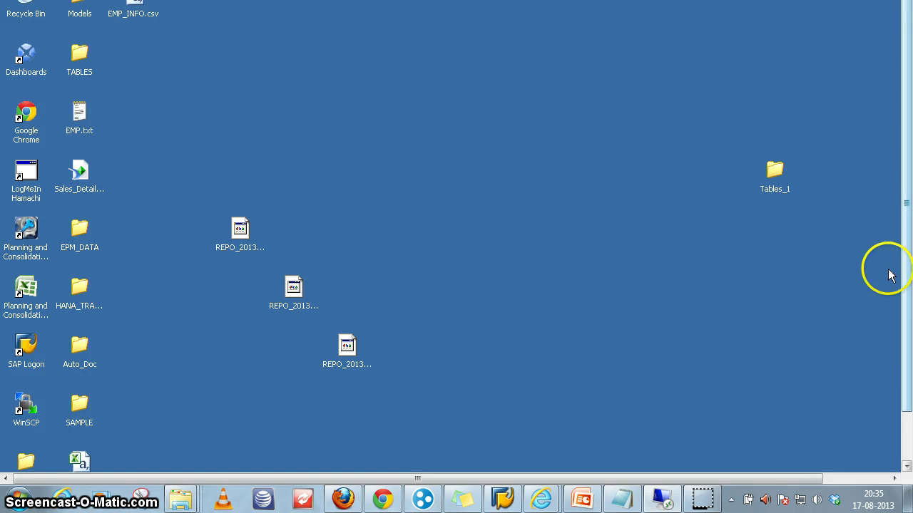
double_click(129, 20)
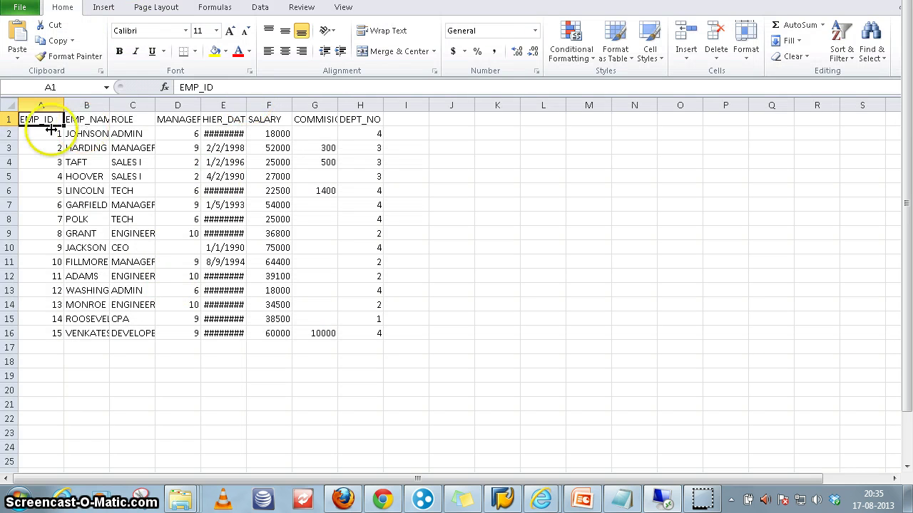
click(9, 105)
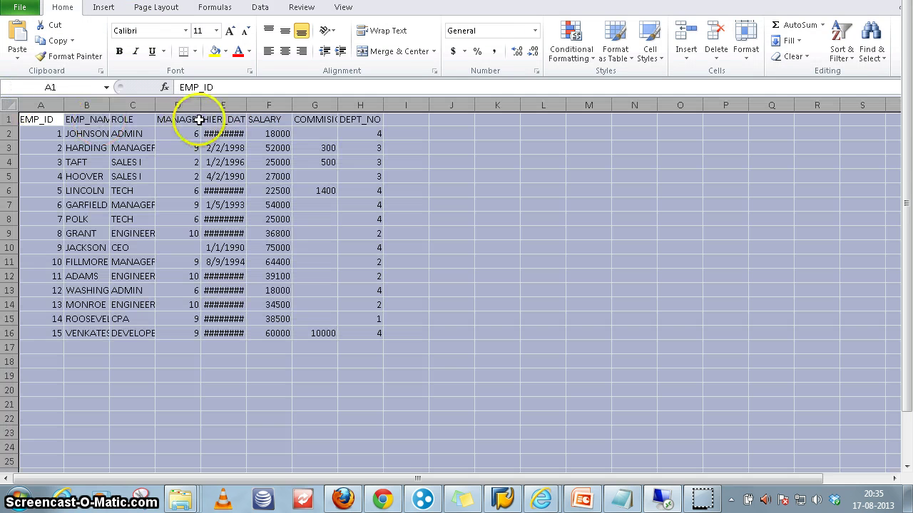
double_click(244, 101)
click(295, 389)
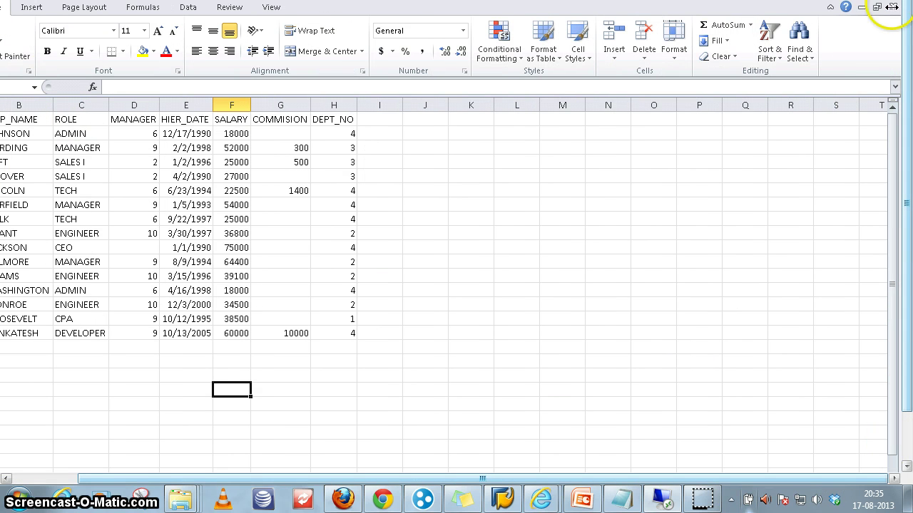
Close EMP_INFO.csv without saving the changes, cancelling the Save As dialog.
key(alt+F4)
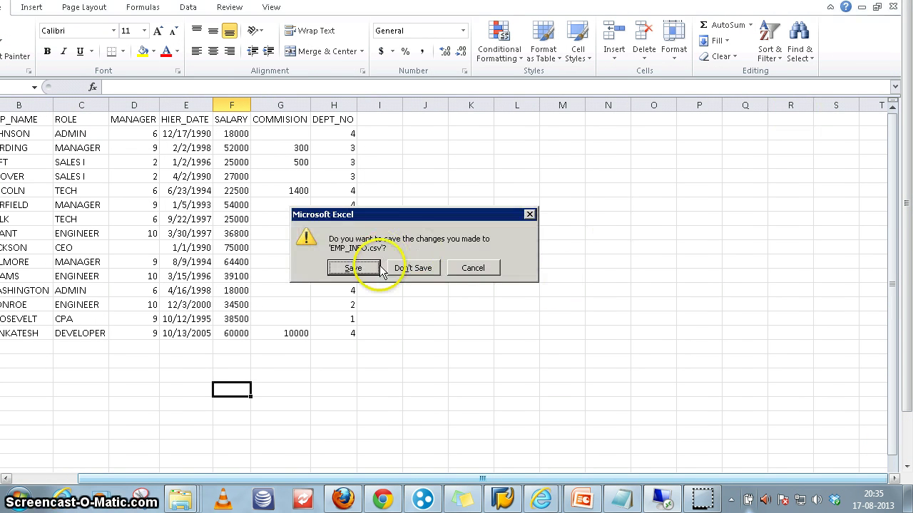
click(355, 271)
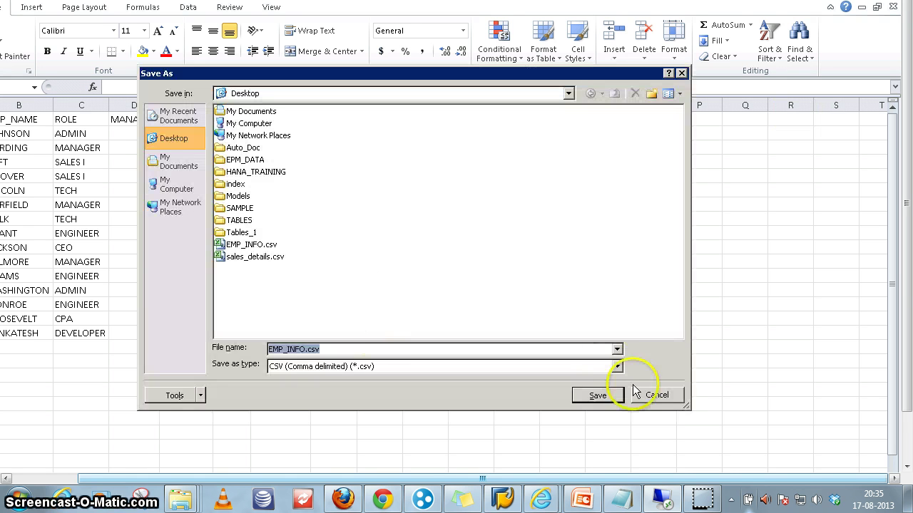
click(656, 395)
click(415, 269)
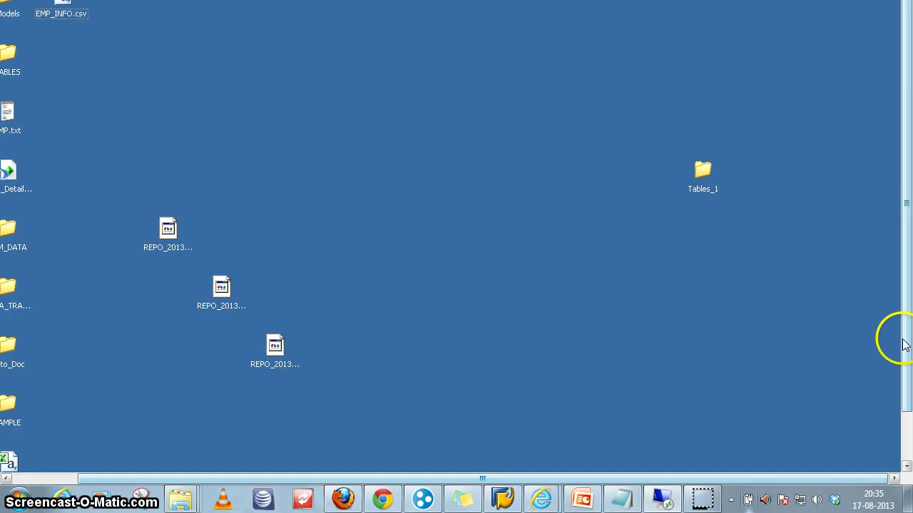
Switch back to SAP HANA Studio's Modeler and bring up the Quick Launch page.
mouse_move(269, 452)
click(126, 461)
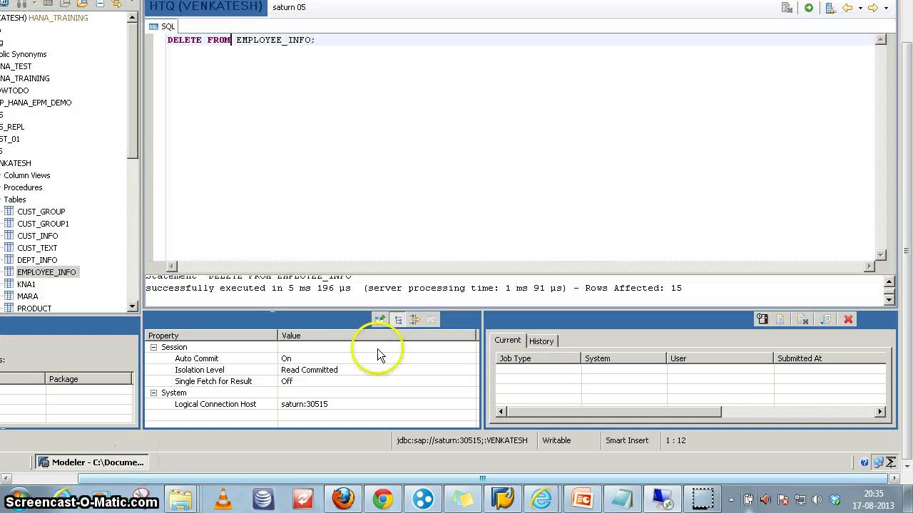
scroll(902, 142, up, 2)
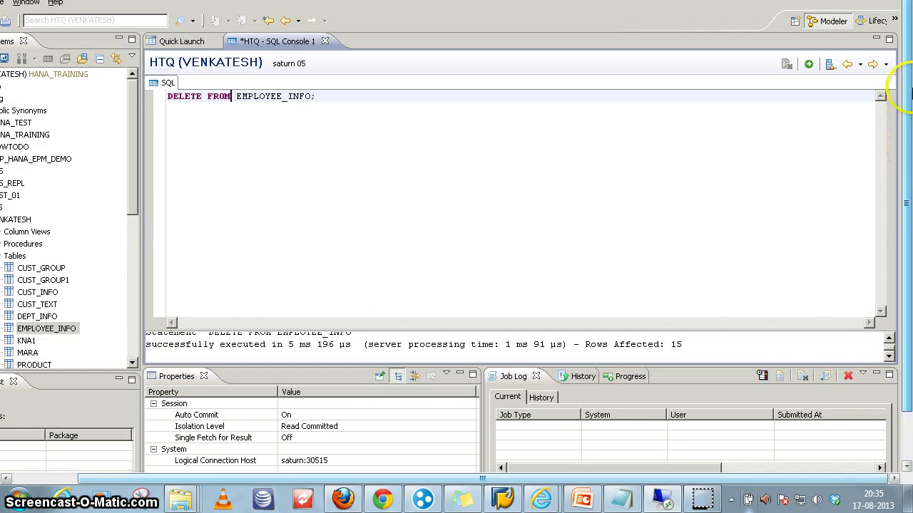
click(175, 42)
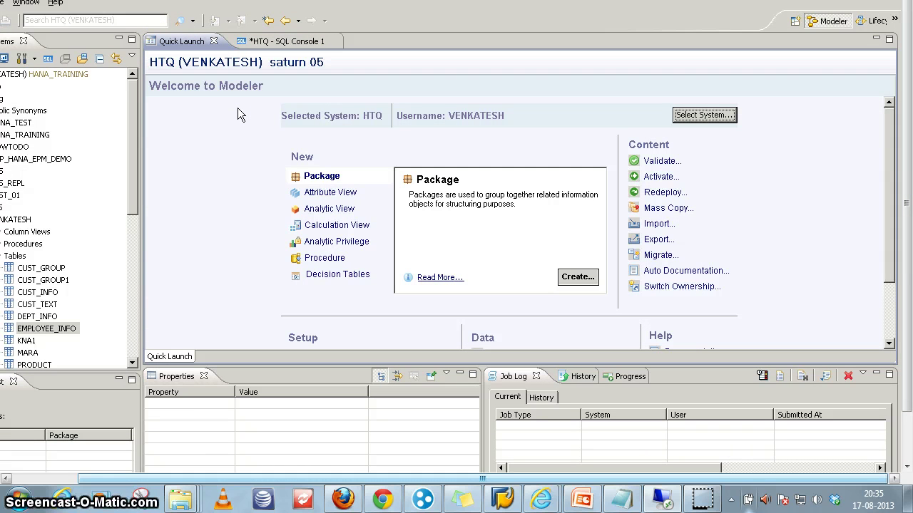
Start an import with Data from Local File under SAP HANA Content as the source and proceed to its properties.
click(660, 229)
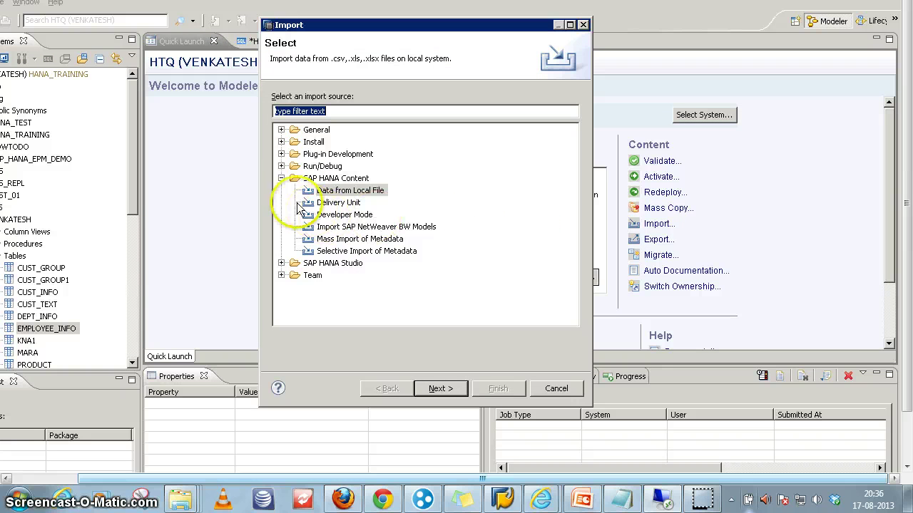
click(281, 178)
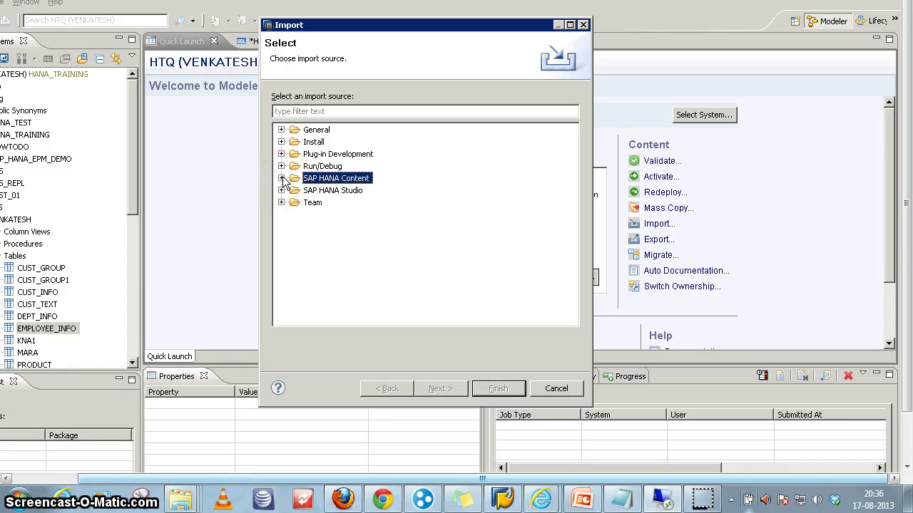
click(281, 179)
click(341, 191)
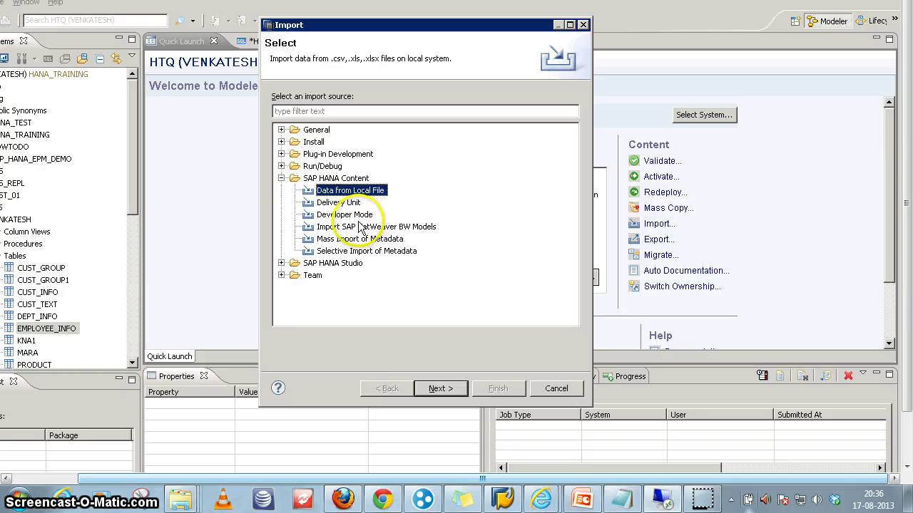
click(431, 391)
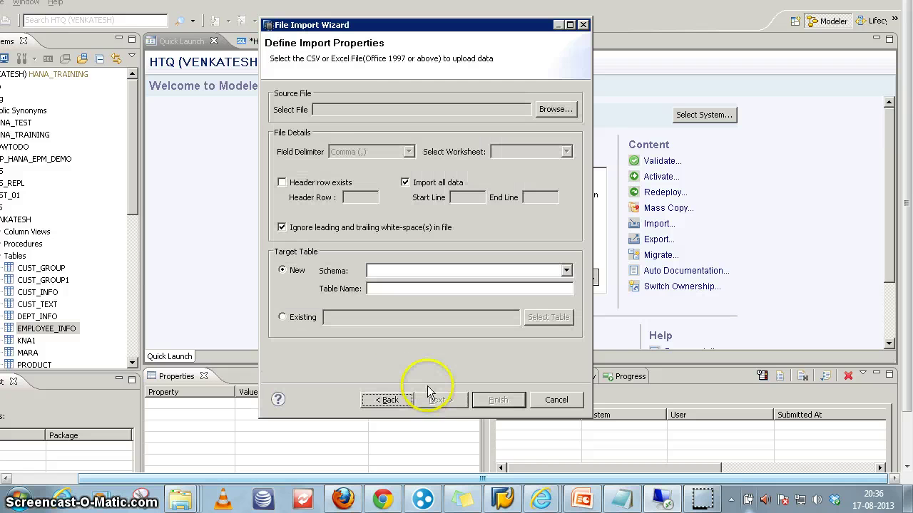
Select EMP_INFO.csv on the Desktop as the source file of the import.
click(544, 113)
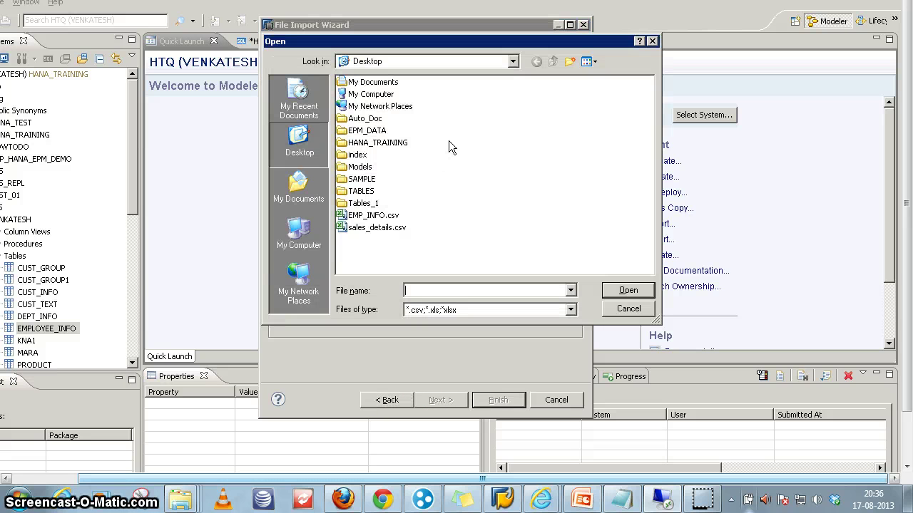
click(395, 218)
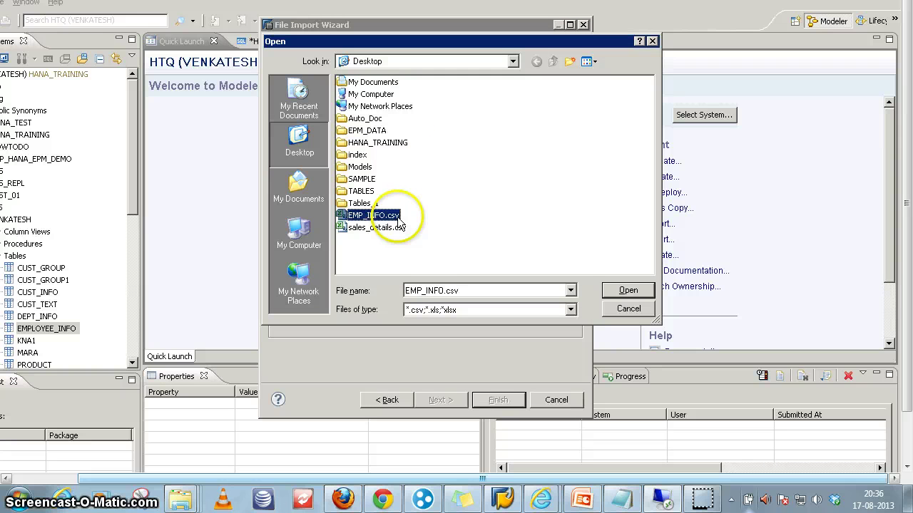
click(626, 293)
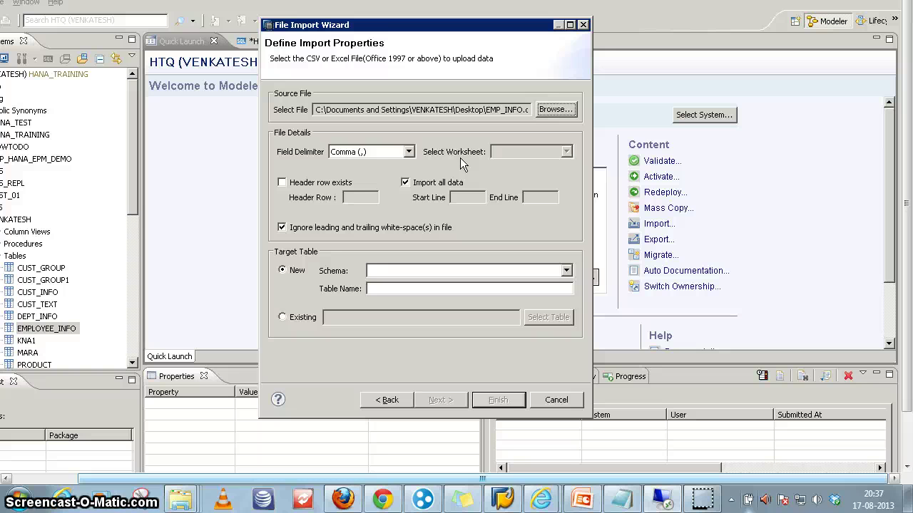
Specify that the source file has a header row in row 1.
click(283, 184)
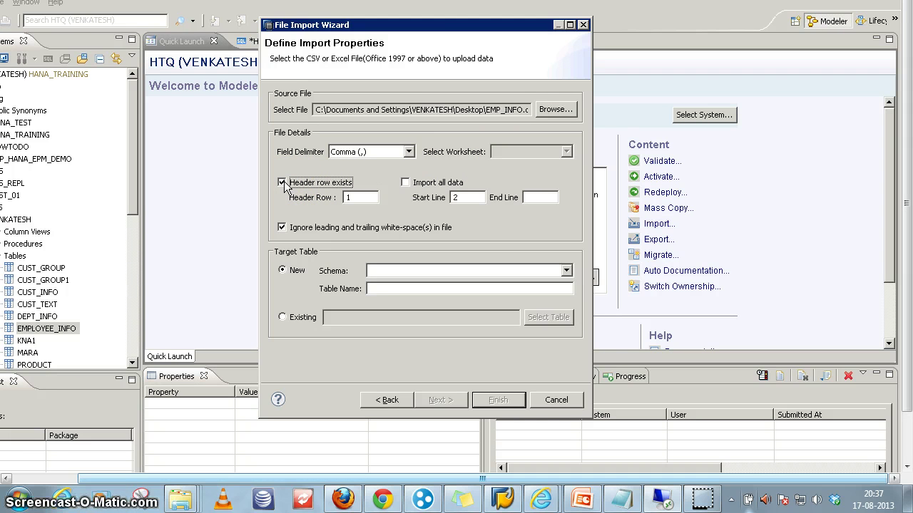
click(359, 197)
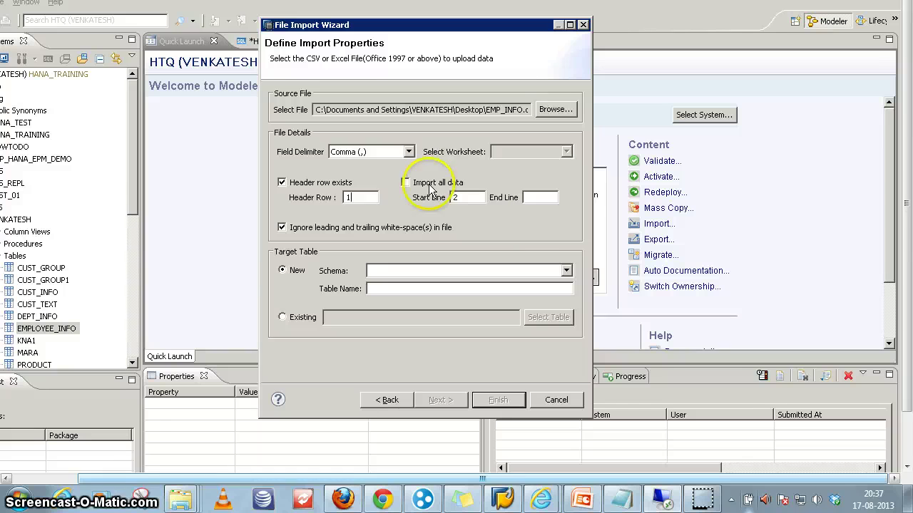
click(545, 210)
click(544, 199)
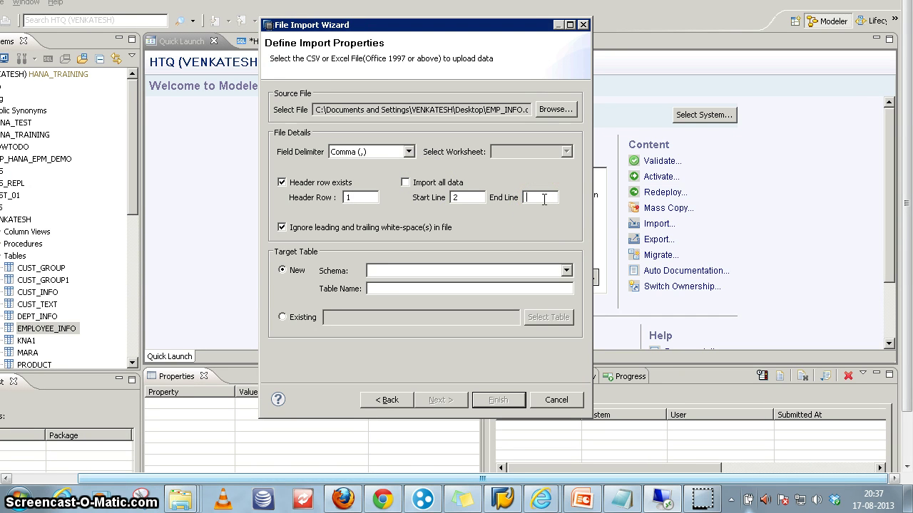
text(10)
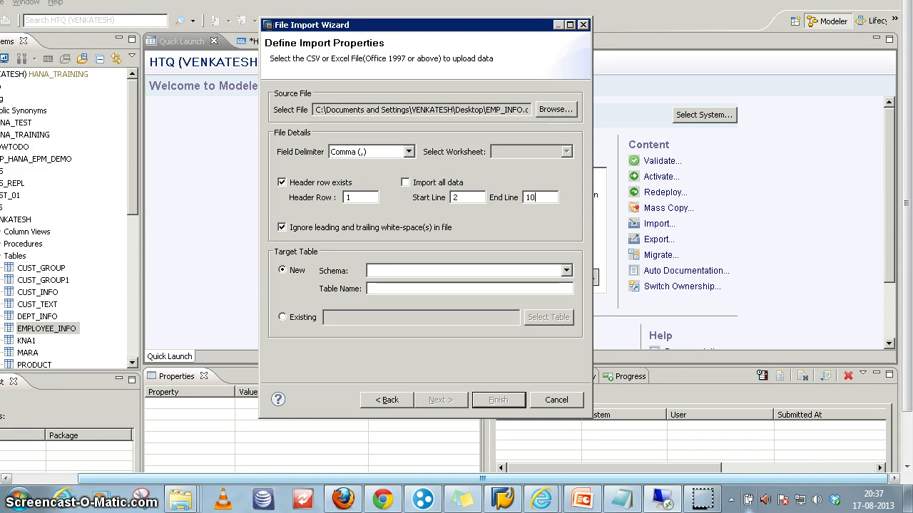
key(BackSpace)
key(BackSpace)
click(529, 206)
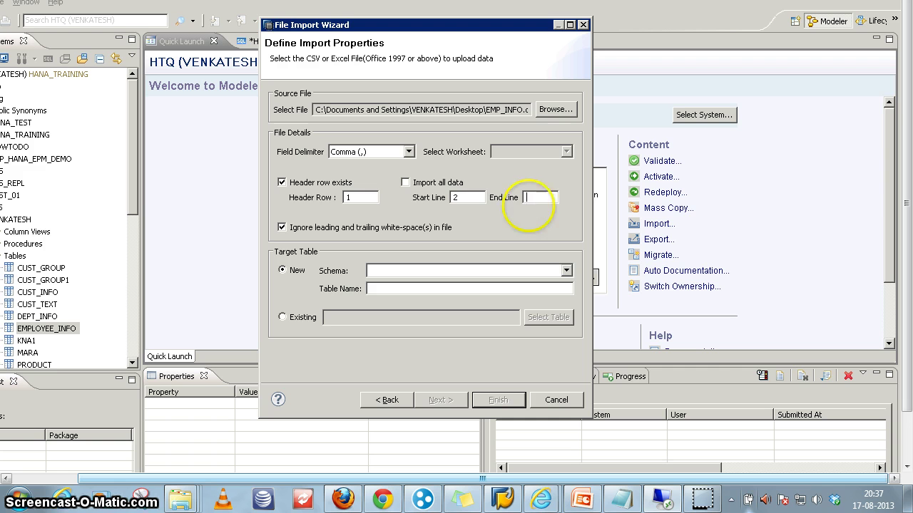
Import all data into the existing EMPLOYEE_INFO table of the personal schema and proceed to the data mappings.
click(406, 184)
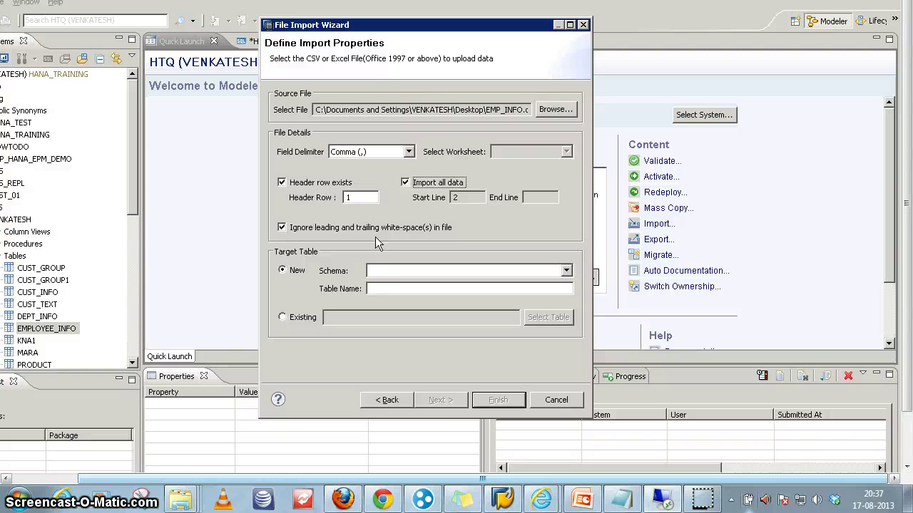
click(318, 292)
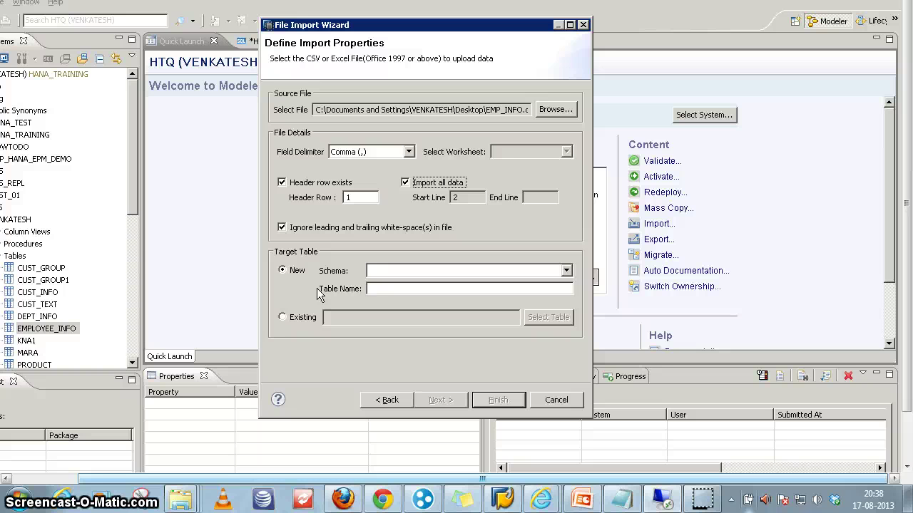
click(291, 322)
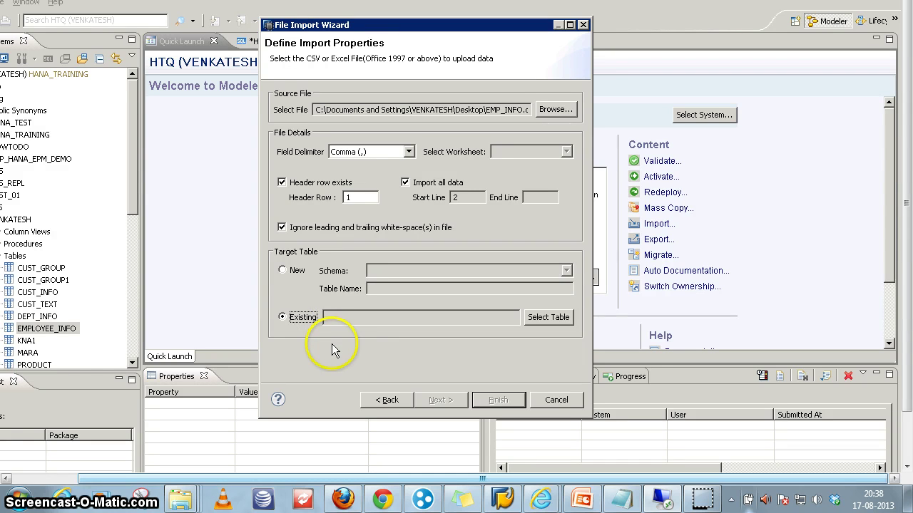
click(553, 318)
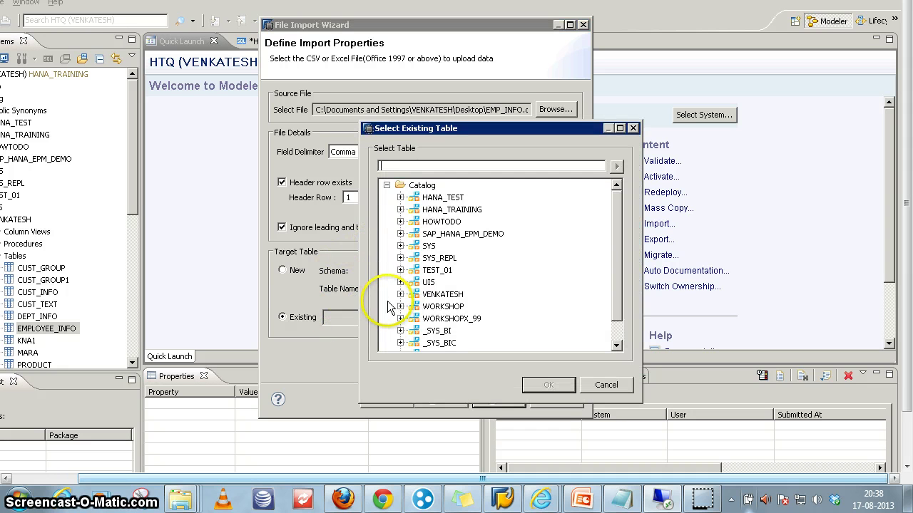
click(400, 295)
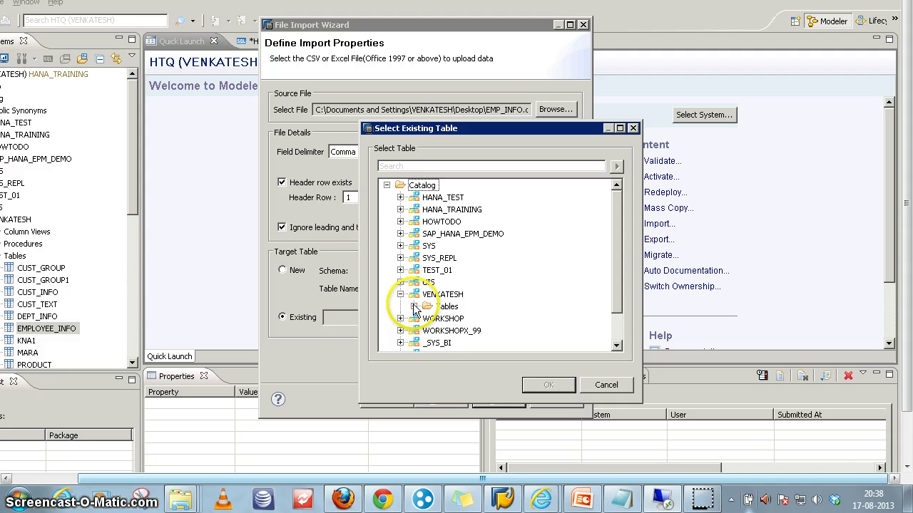
click(414, 306)
scroll(488, 307, down, 3)
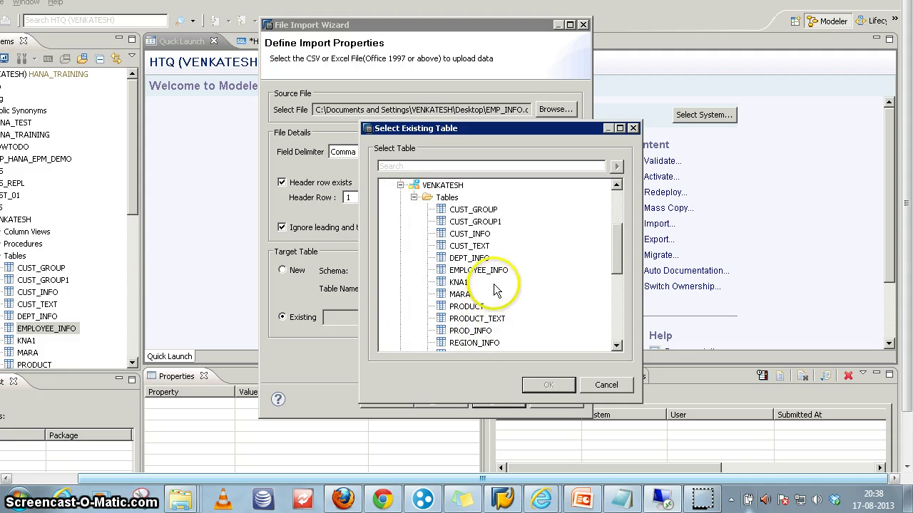
click(496, 274)
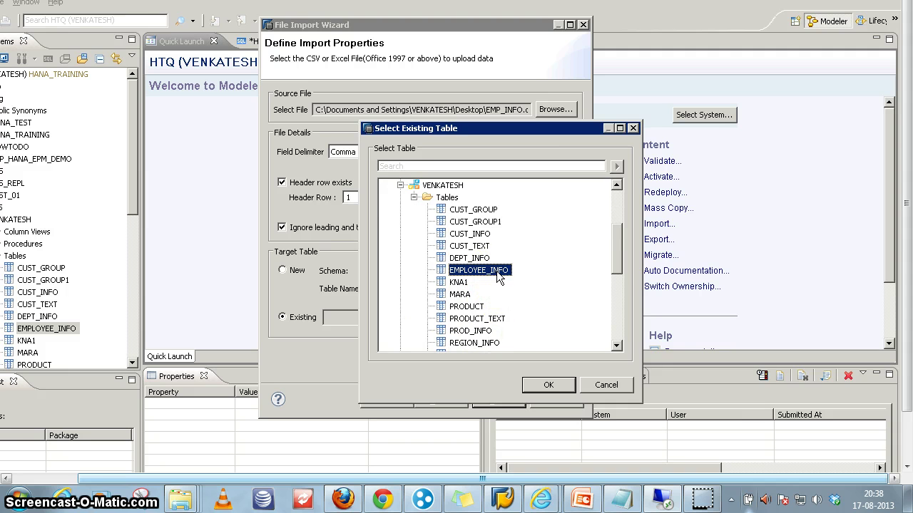
click(547, 384)
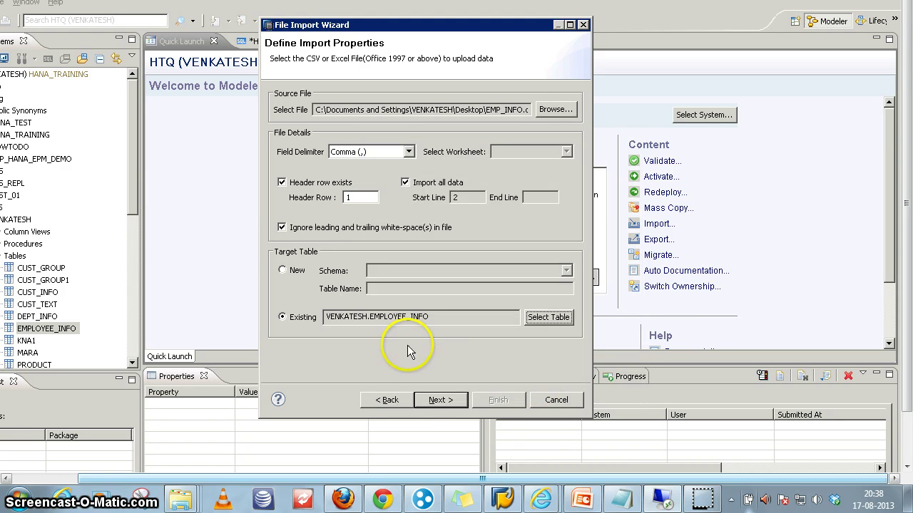
click(430, 400)
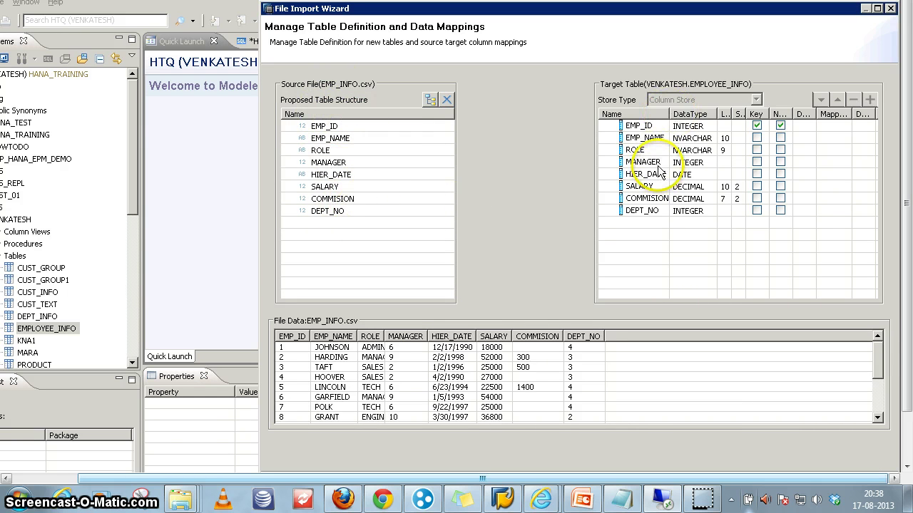
Map the source column EMP_ID individually to EMP_ID in the target table.
click(430, 103)
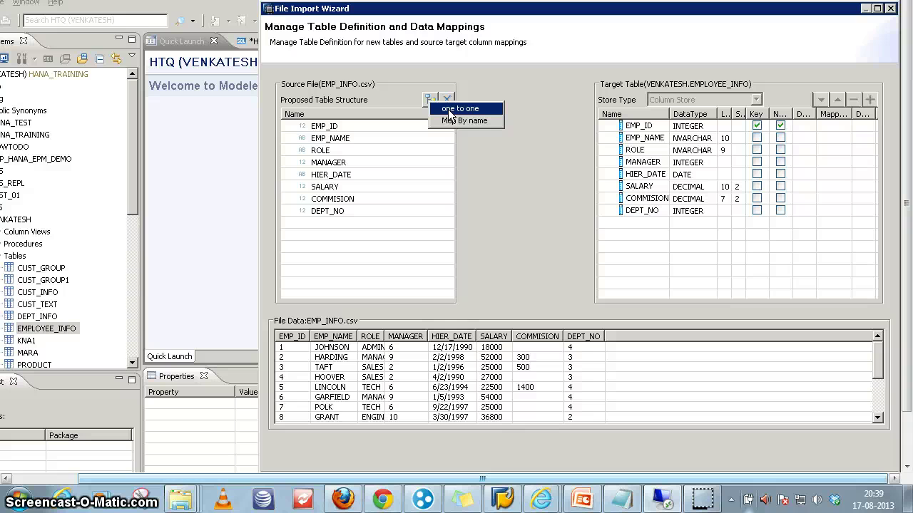
click(476, 198)
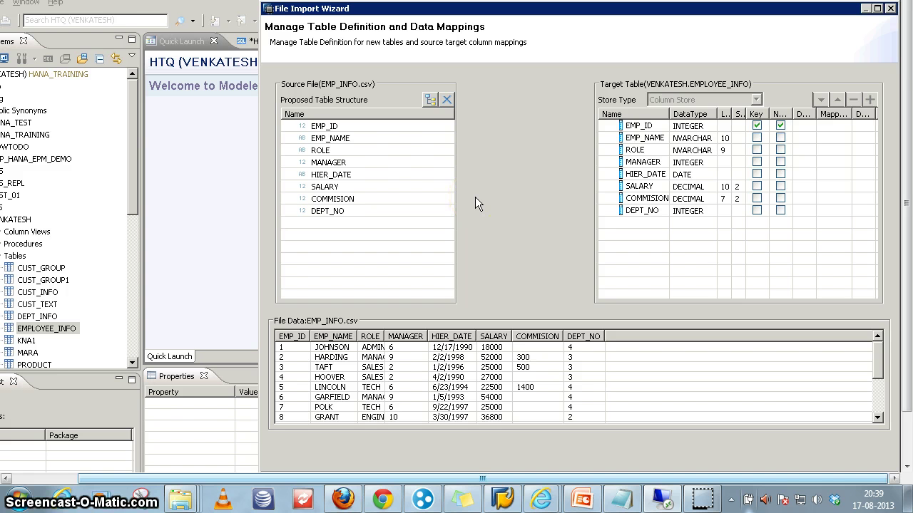
click(447, 125)
drag(483, 132, 632, 135)
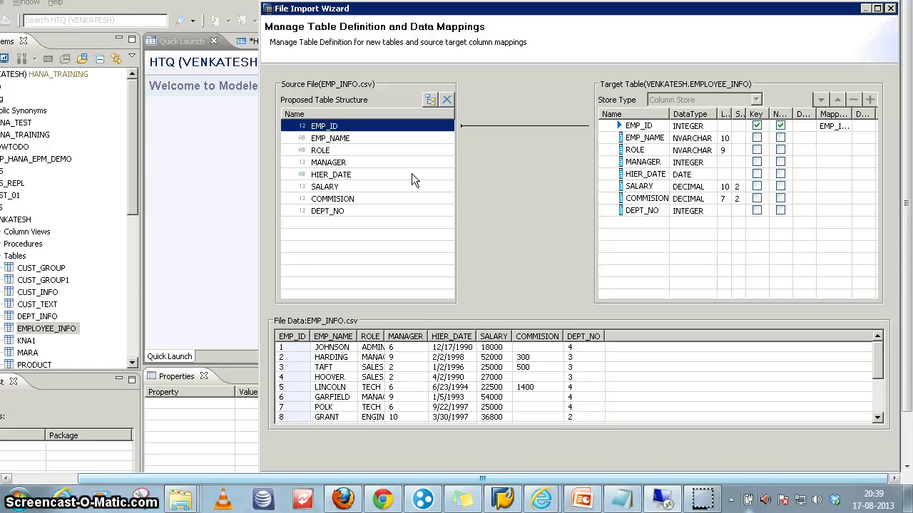
Map all source columns to the target table one to one and widen the Mapping column.
click(430, 100)
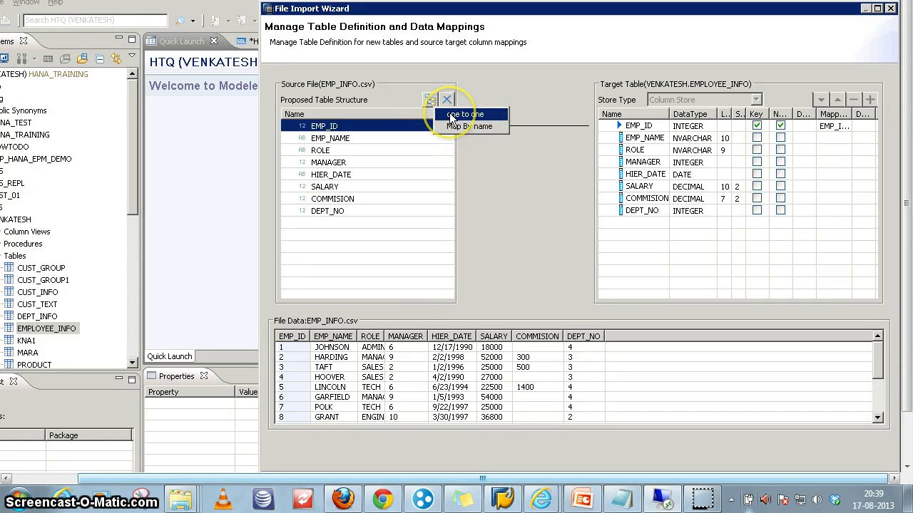
click(450, 114)
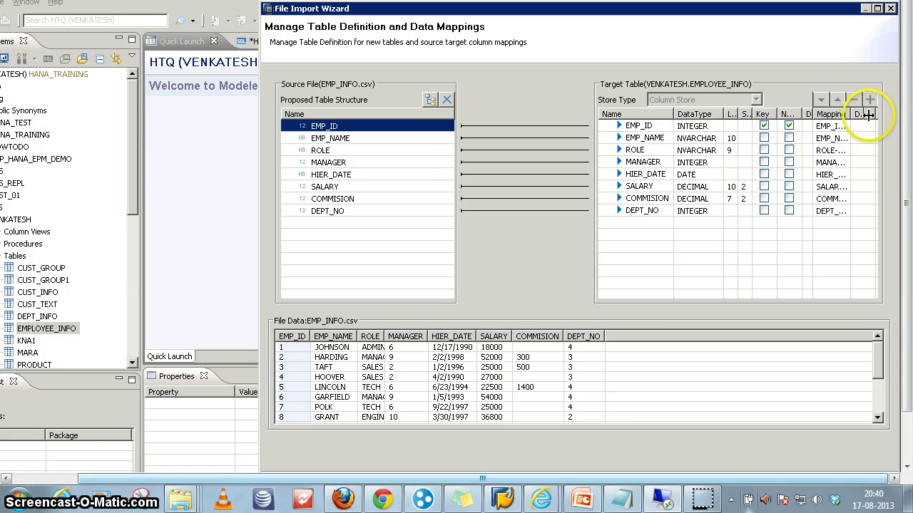
drag(864, 113, 872, 116)
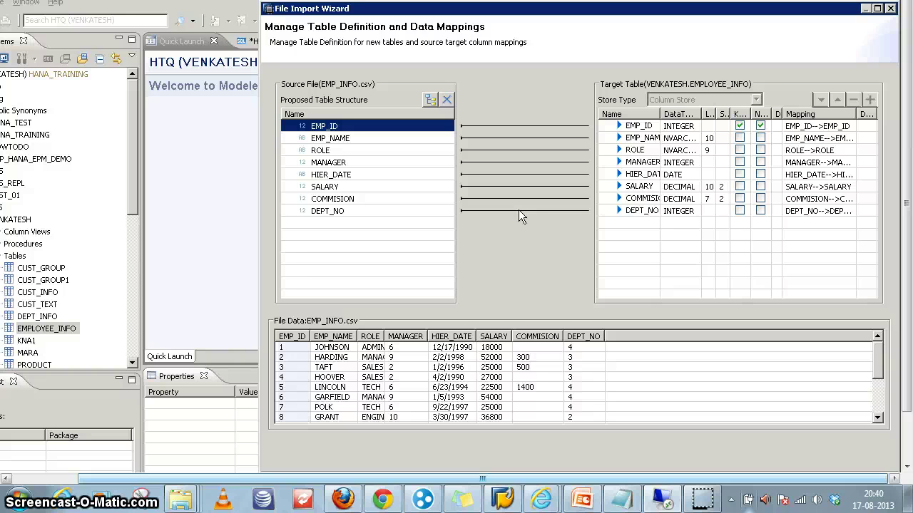
Check the HIER_DATE mapping, then continue through the summary and finish the import.
click(680, 177)
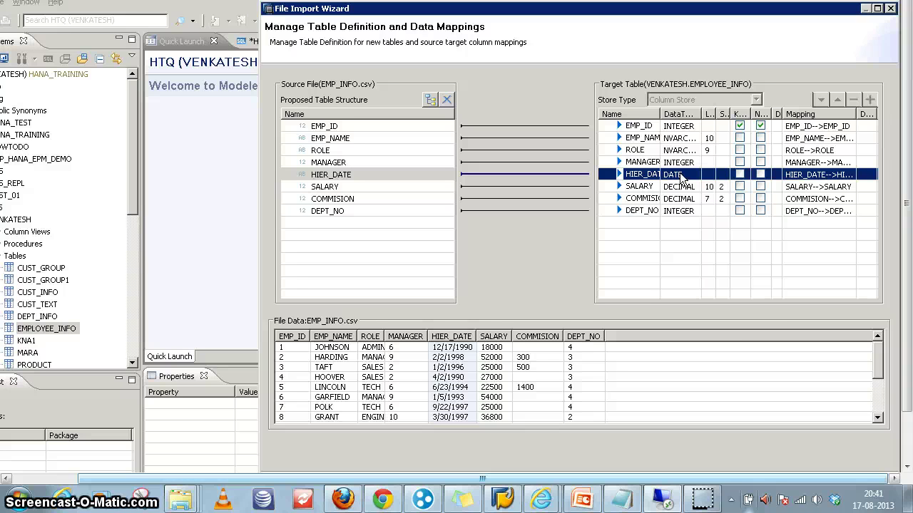
click(673, 176)
drag(550, 13, 549, 2)
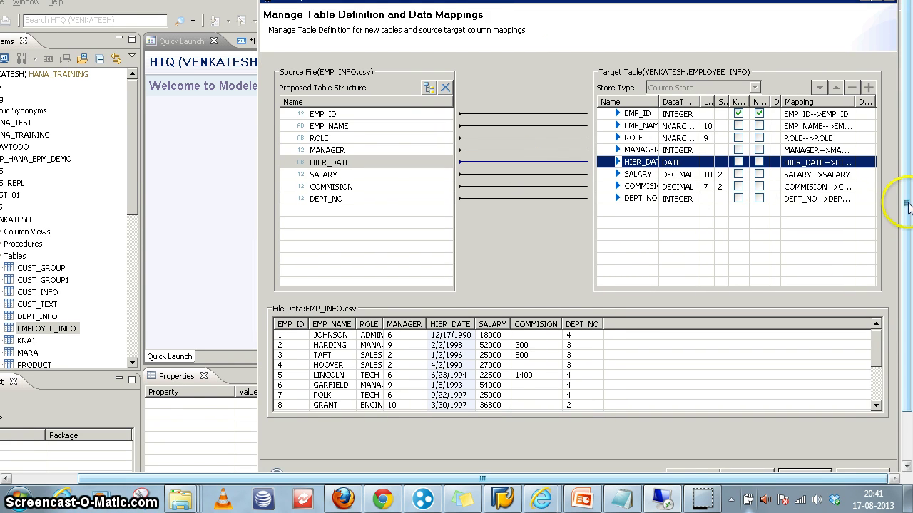
drag(904, 205, 908, 215)
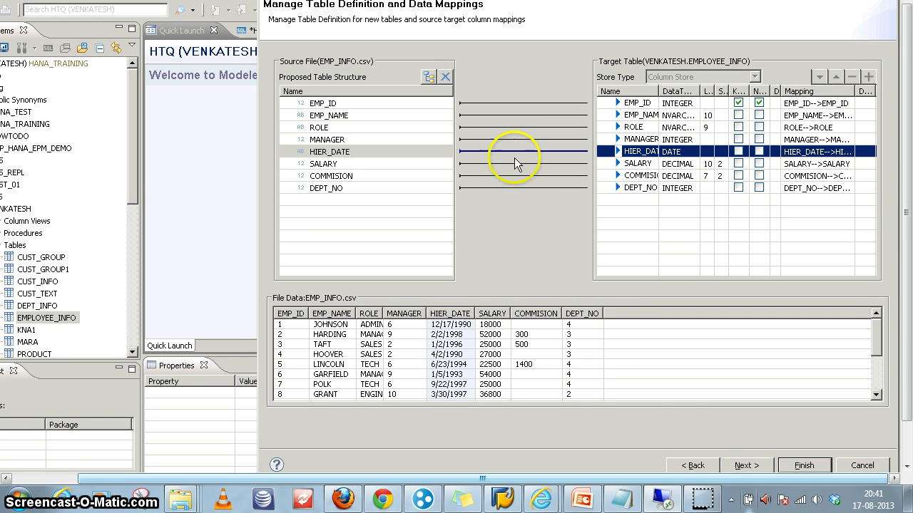
click(745, 467)
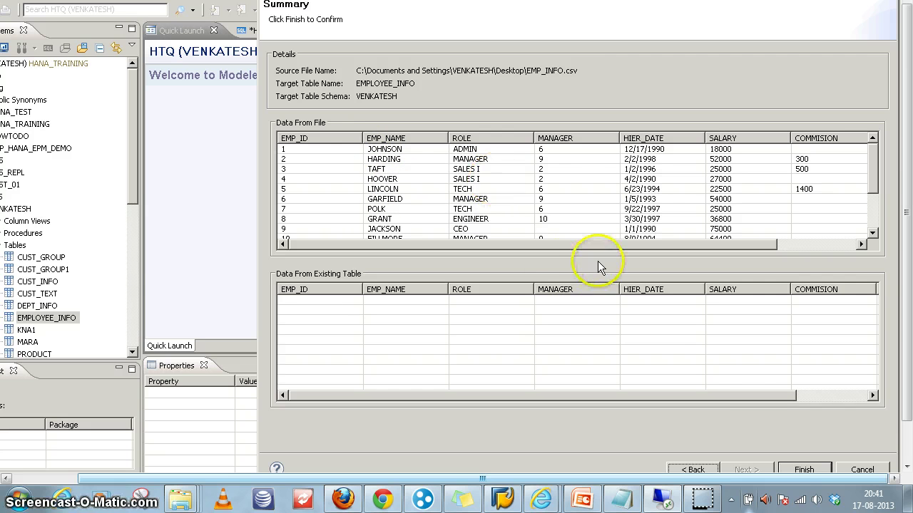
click(803, 470)
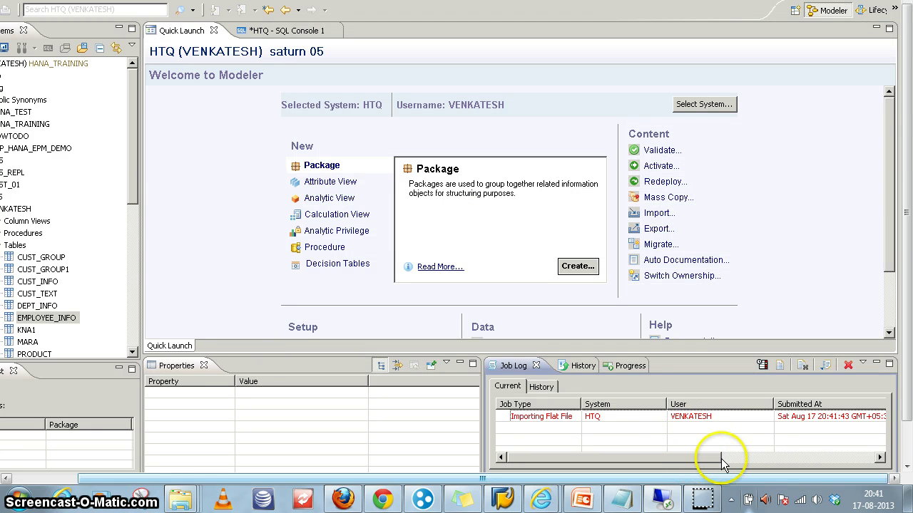
Open the details of the Importing Flat File job and examine the full message of its batch entry for records 2 to 17.
drag(723, 462, 790, 465)
click(773, 423)
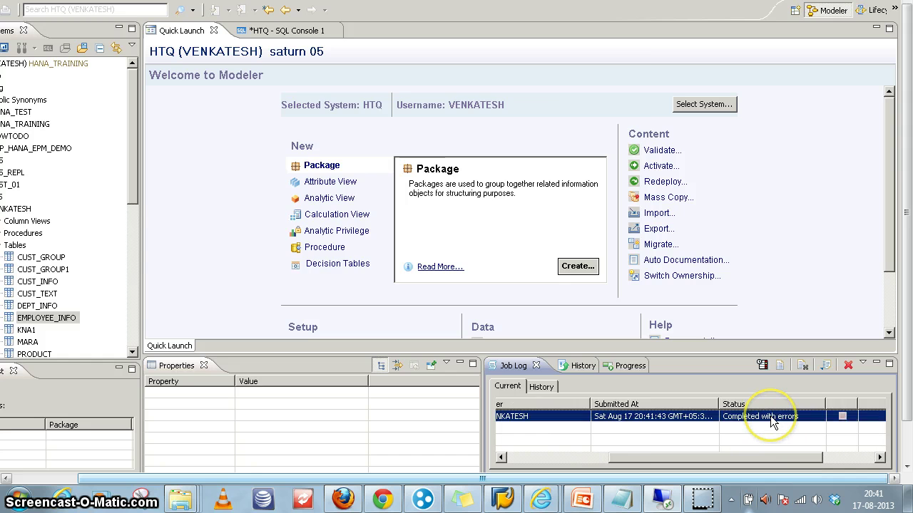
double_click(772, 422)
click(389, 206)
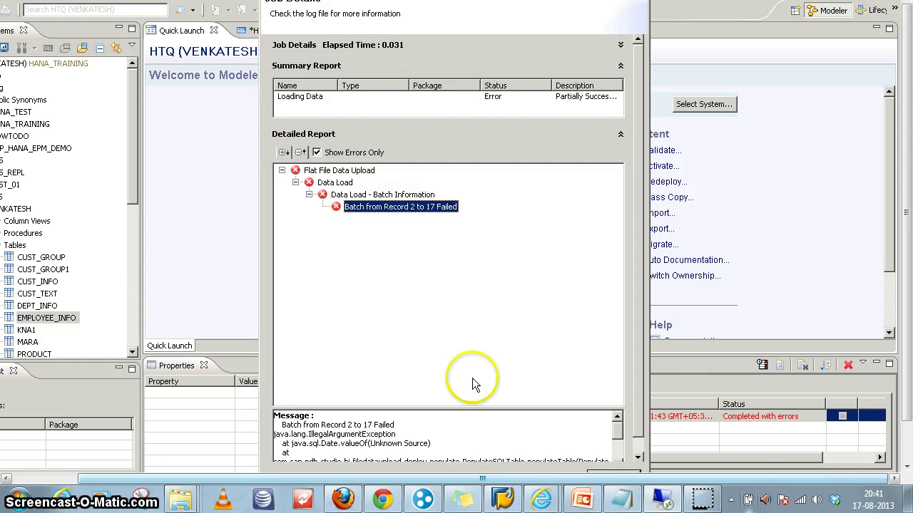
click(488, 412)
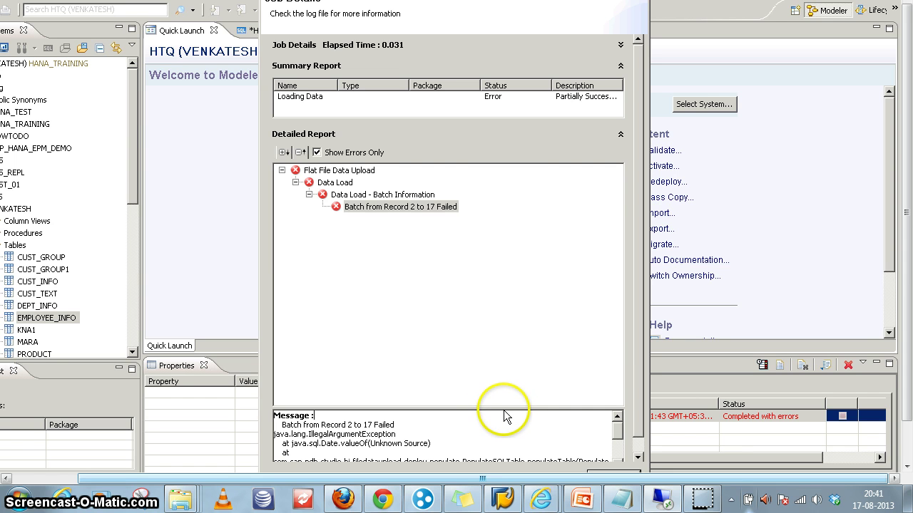
drag(505, 403, 502, 328)
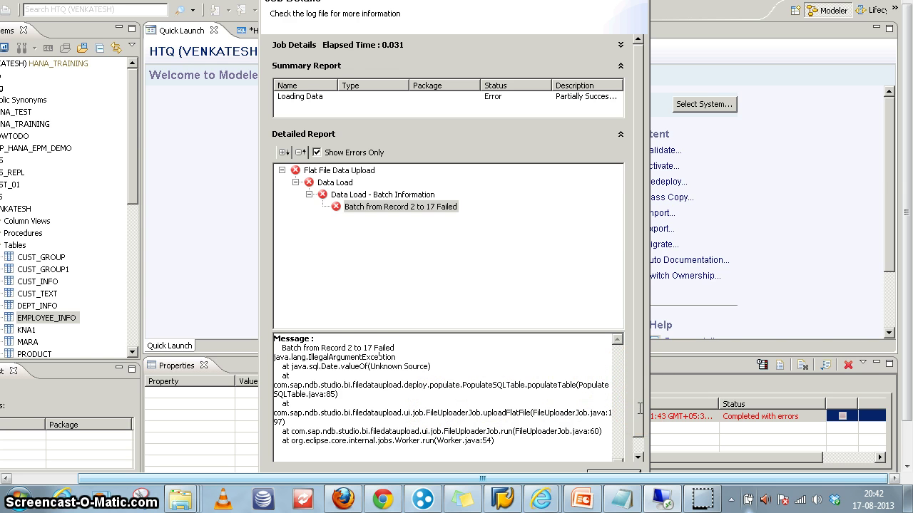
scroll(640, 408, down, 1)
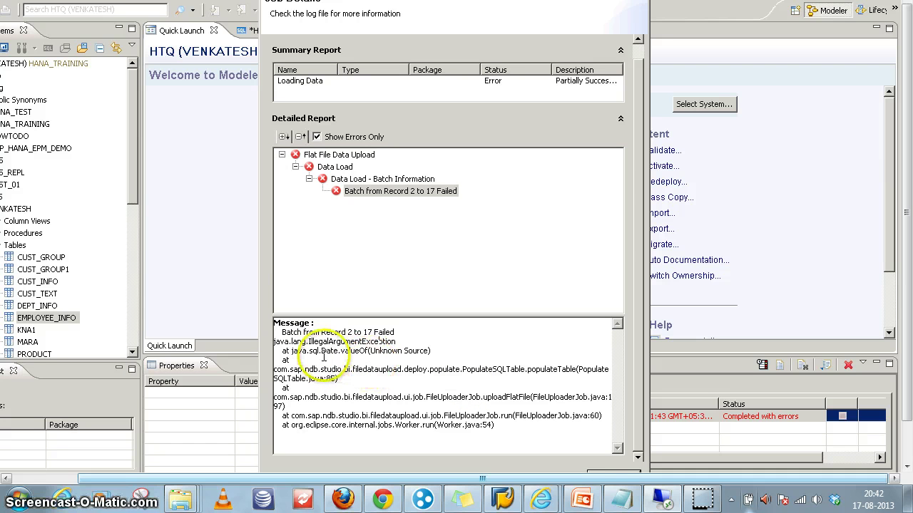
drag(321, 351, 347, 351)
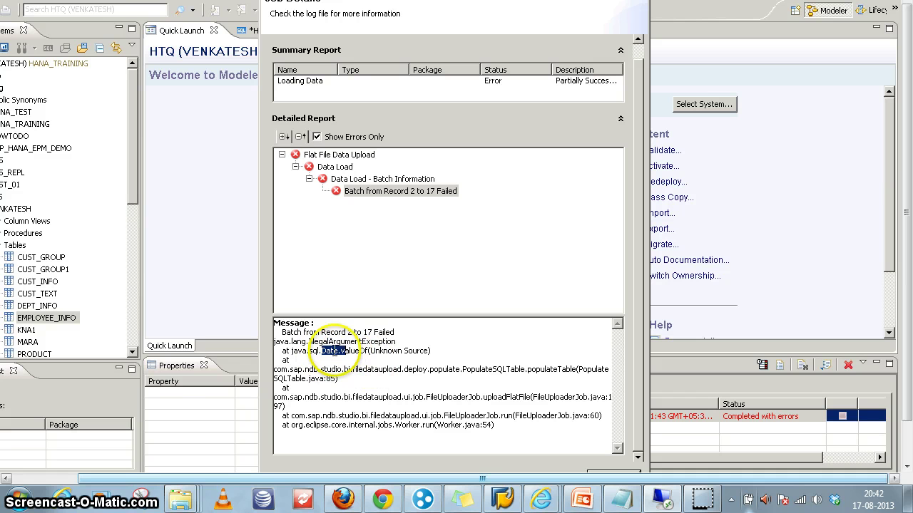
click(333, 355)
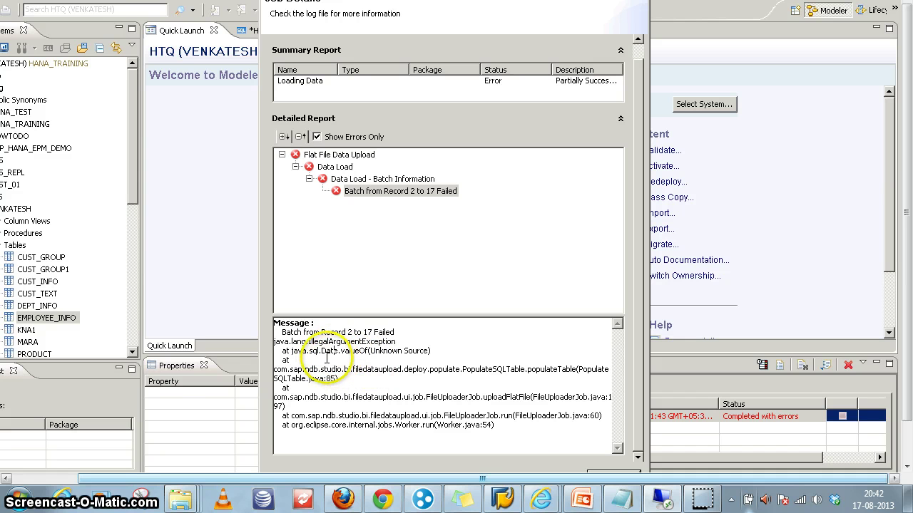
click(597, 475)
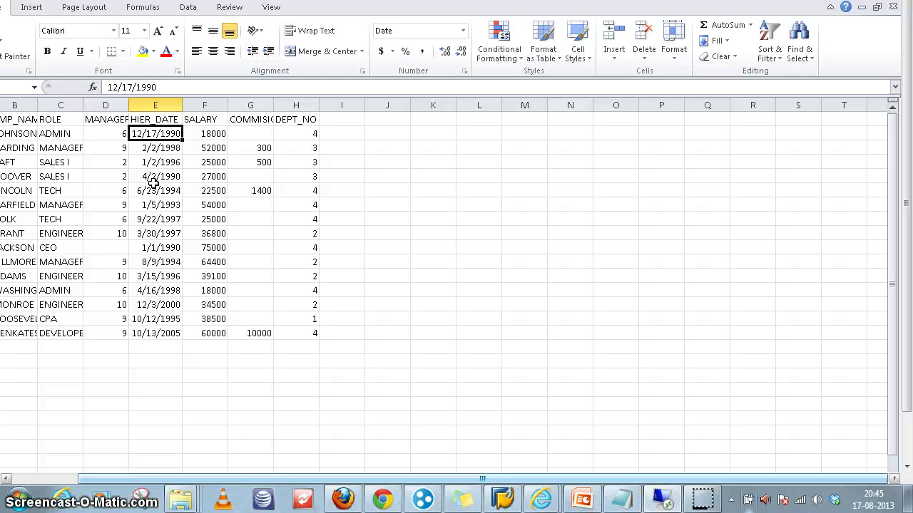
Apply the custom number format YYYY-MM-DD to the whole HIER_DATE column of EMP_INFO.csv.
click(158, 177)
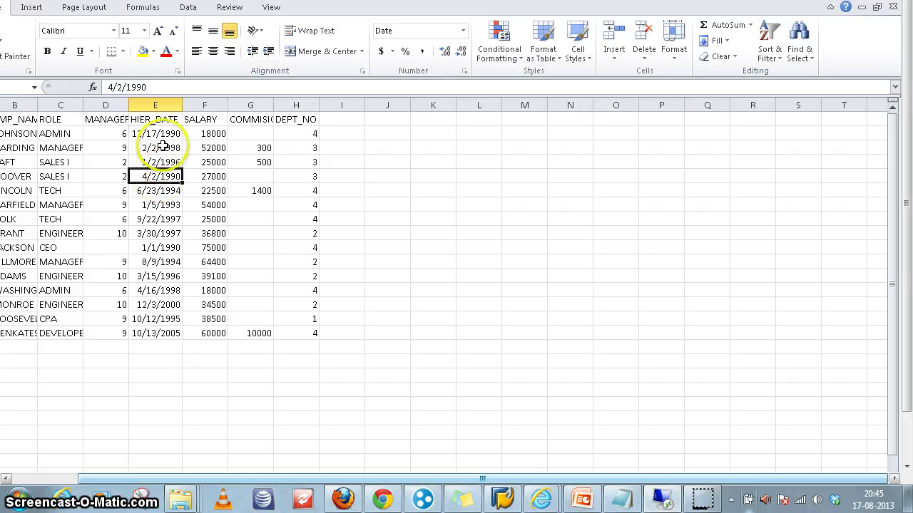
click(163, 135)
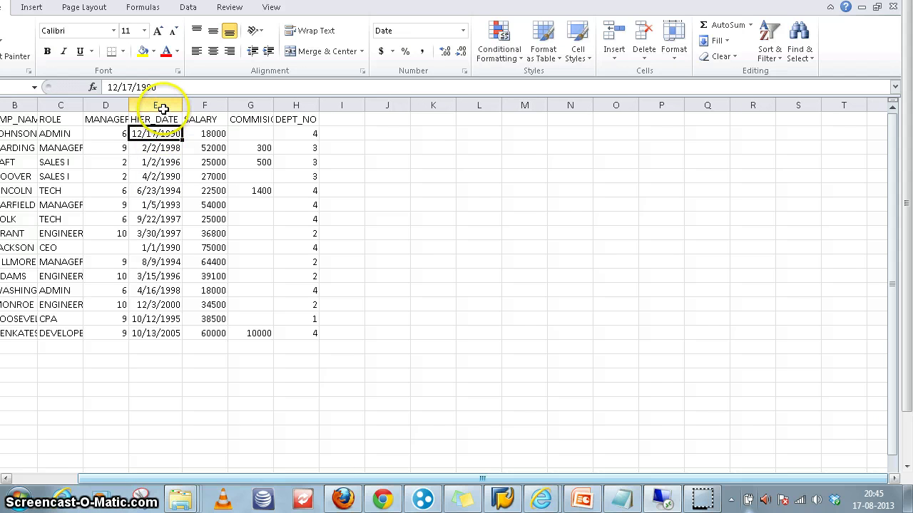
click(163, 105)
right_click(163, 106)
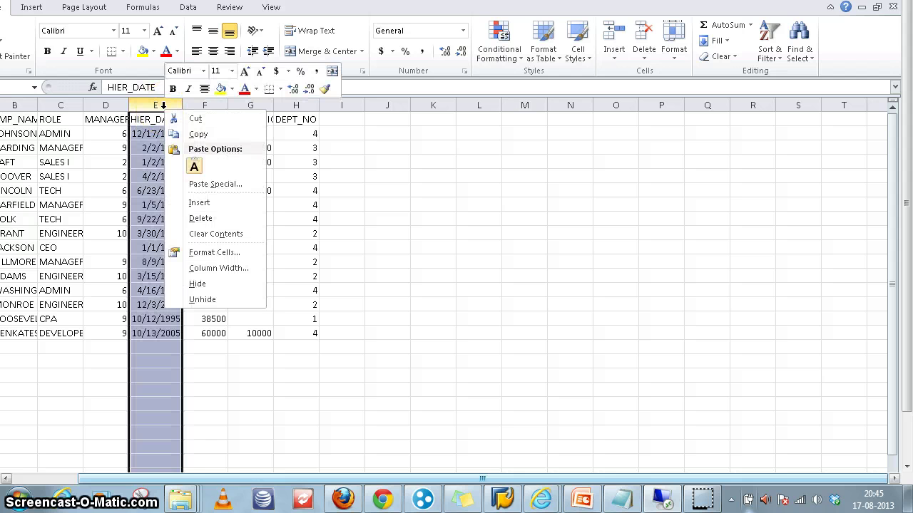
click(216, 256)
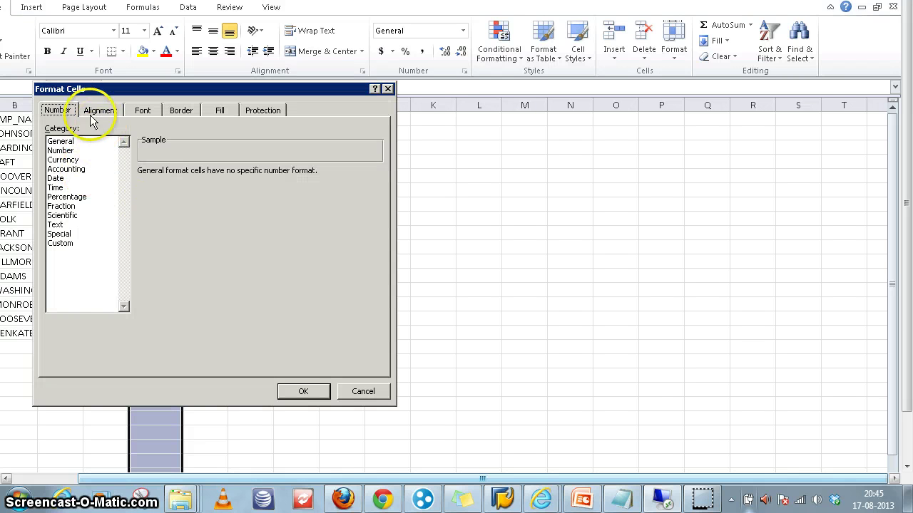
click(65, 243)
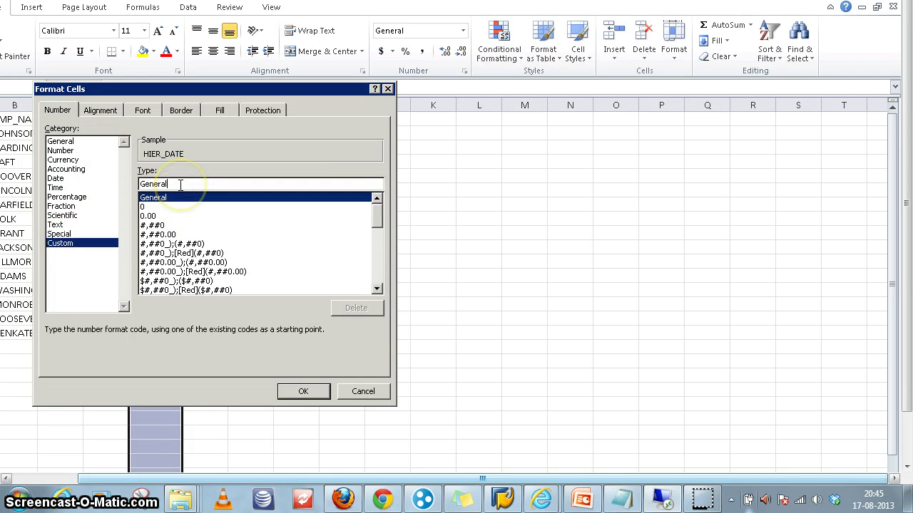
click(180, 185)
key(BackSpace)
key(BackSpace)
key(BackSpace)
key(BackSpace)
key(BackSpace)
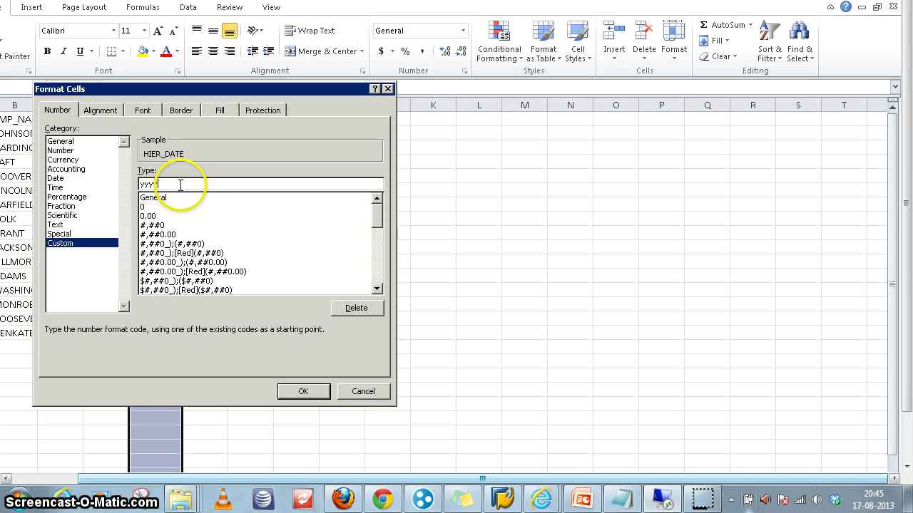
text(YYYY-M)
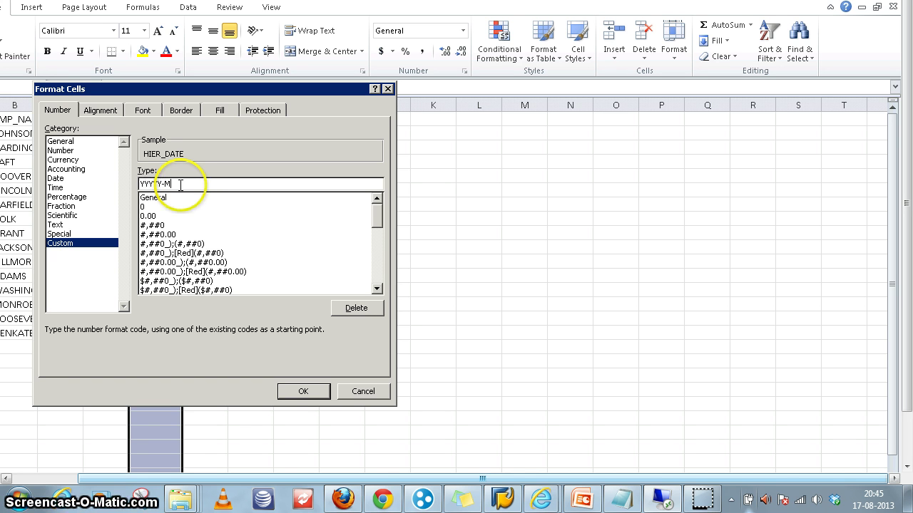
text(M-DD)
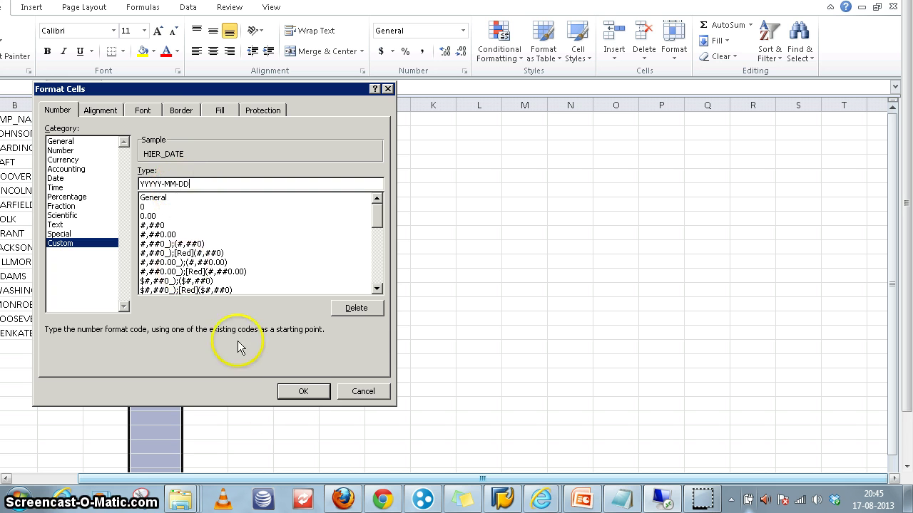
click(303, 392)
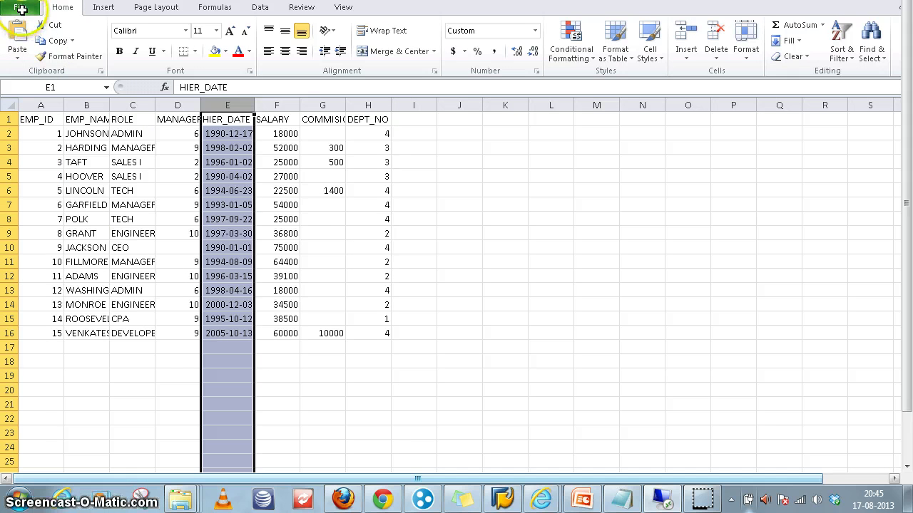
Save EMP_INFO.csv, keeping the CSV format, and close it without saving again.
click(22, 7)
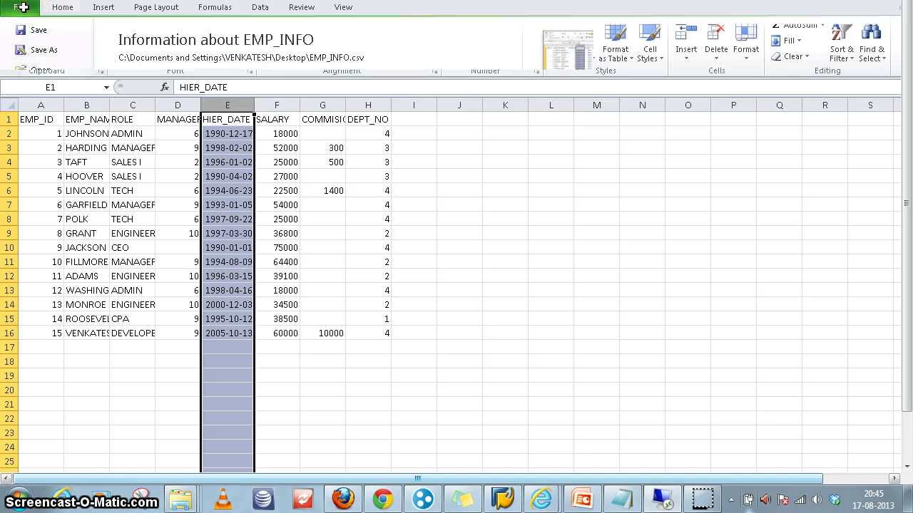
click(33, 30)
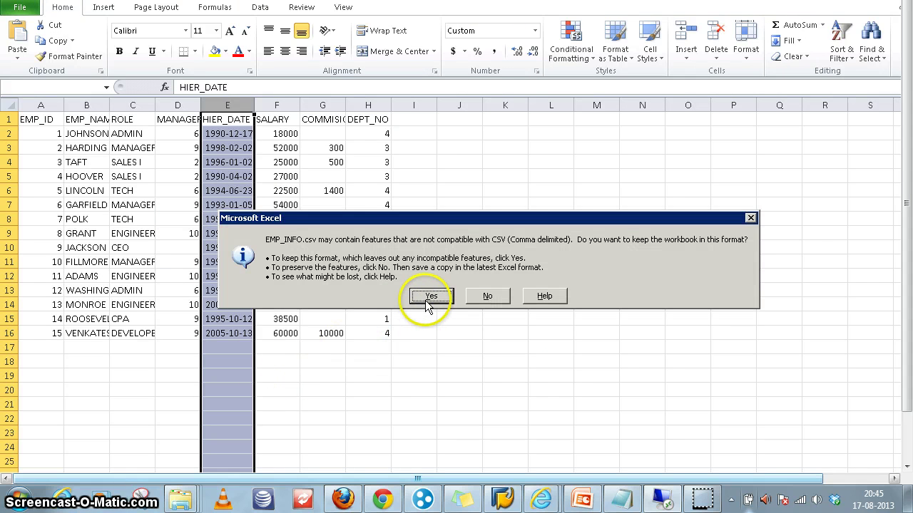
key(Return)
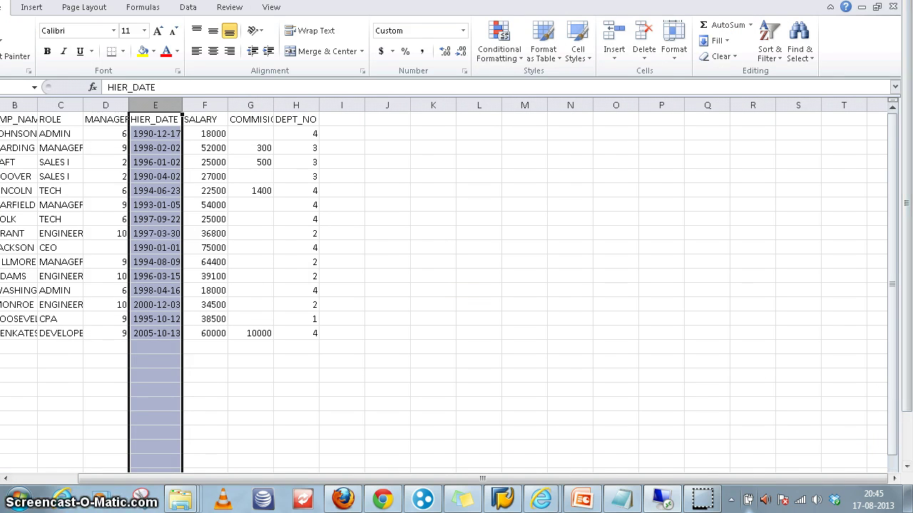
click(892, 6)
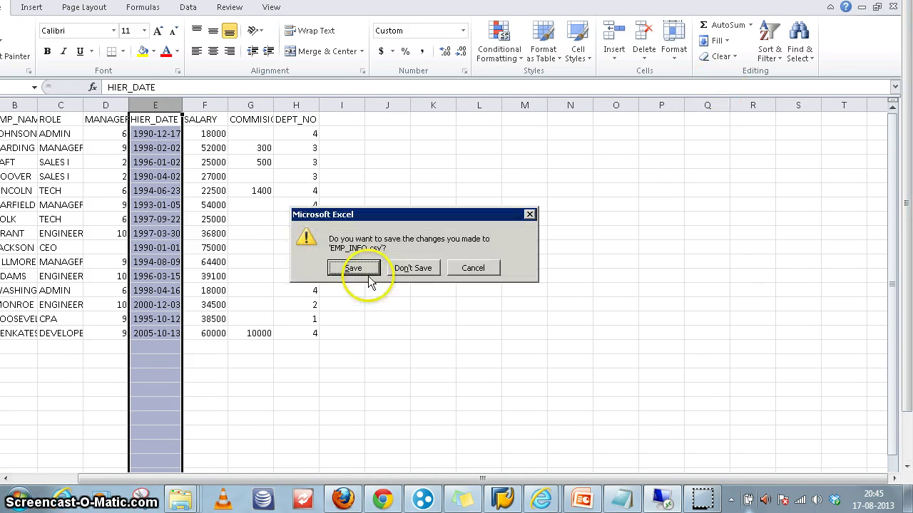
click(428, 274)
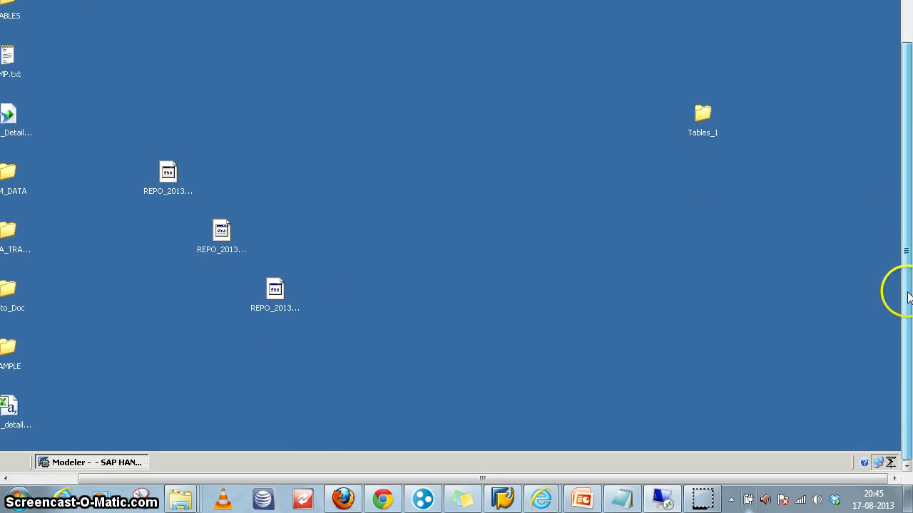
Switch to SAP HANA Studio and start an import of Data from Local File with EMP_INFO.csv from the Desktop as the source.
click(78, 464)
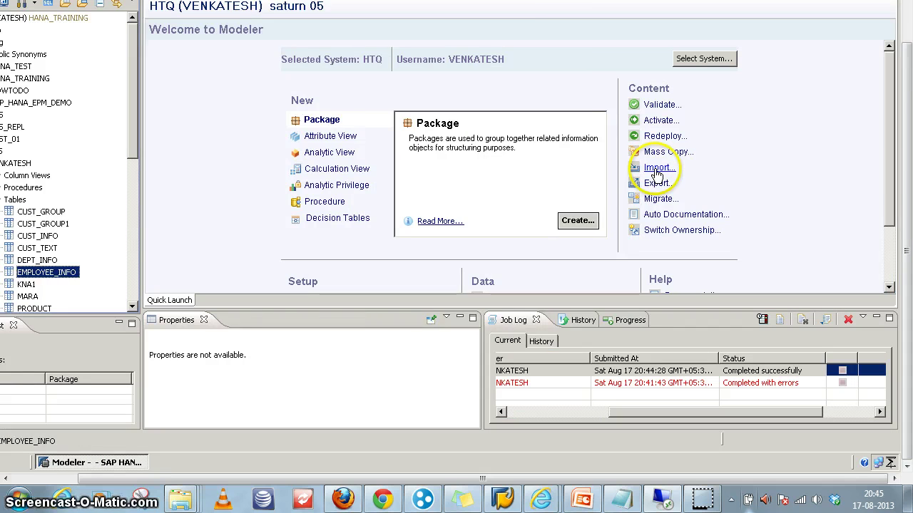
click(654, 170)
click(337, 137)
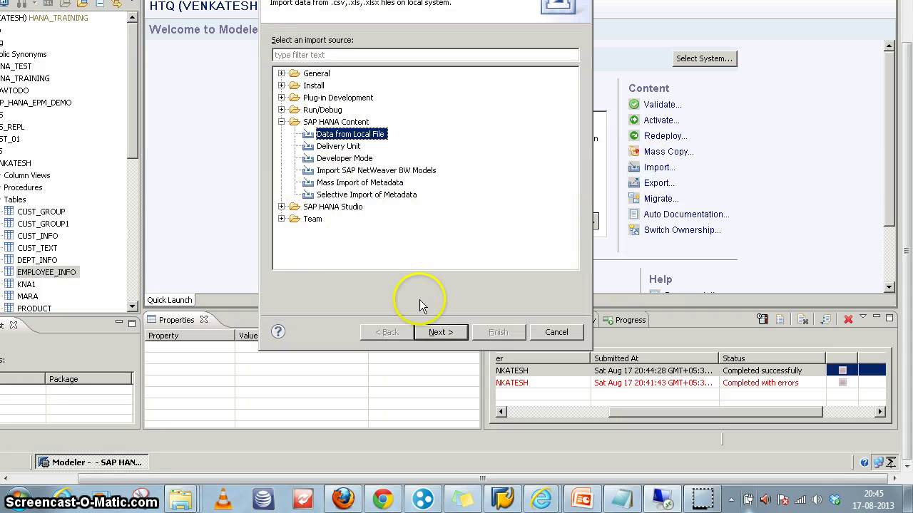
click(428, 332)
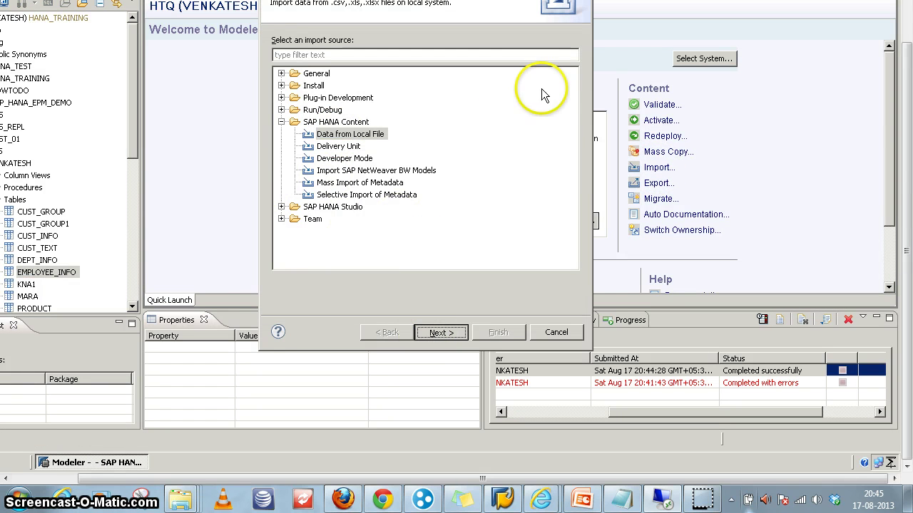
click(563, 59)
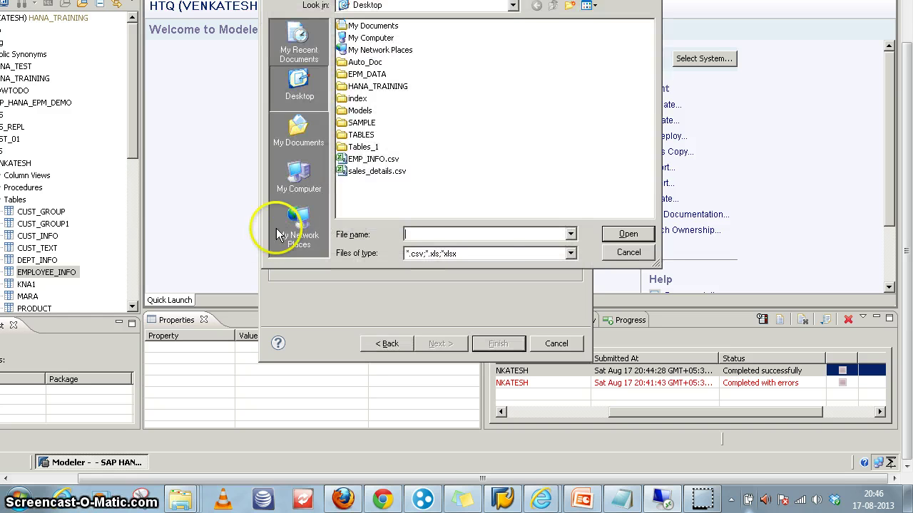
click(372, 159)
click(599, 235)
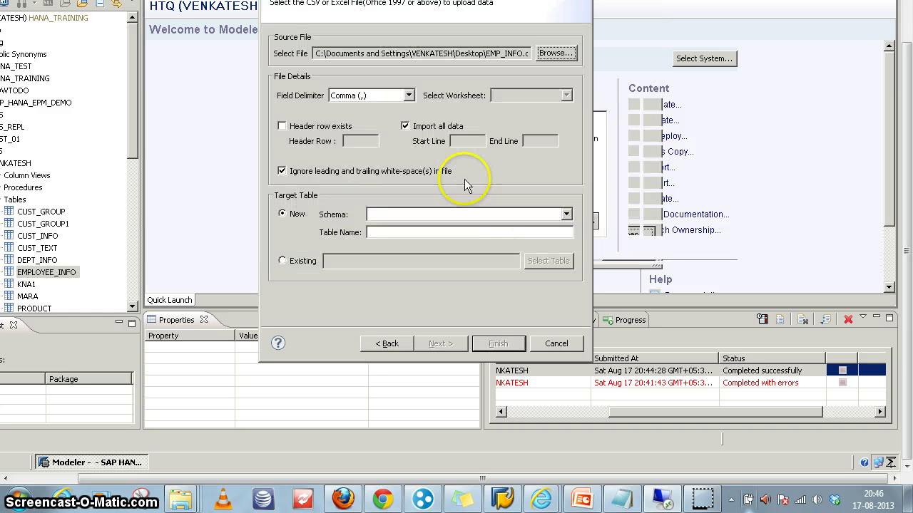
Declare row 1 as the header row, import all data, and choose the existing table EMPLOYEE_INFO as the target.
click(283, 127)
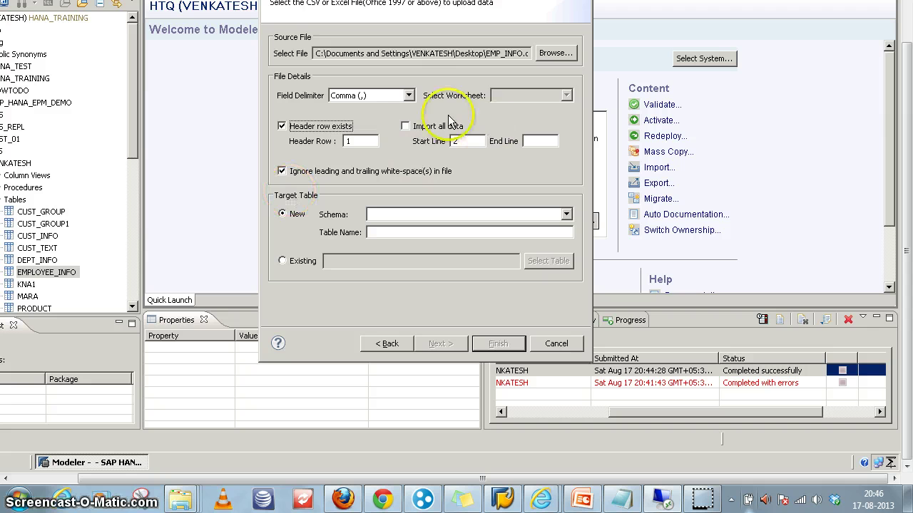
click(405, 126)
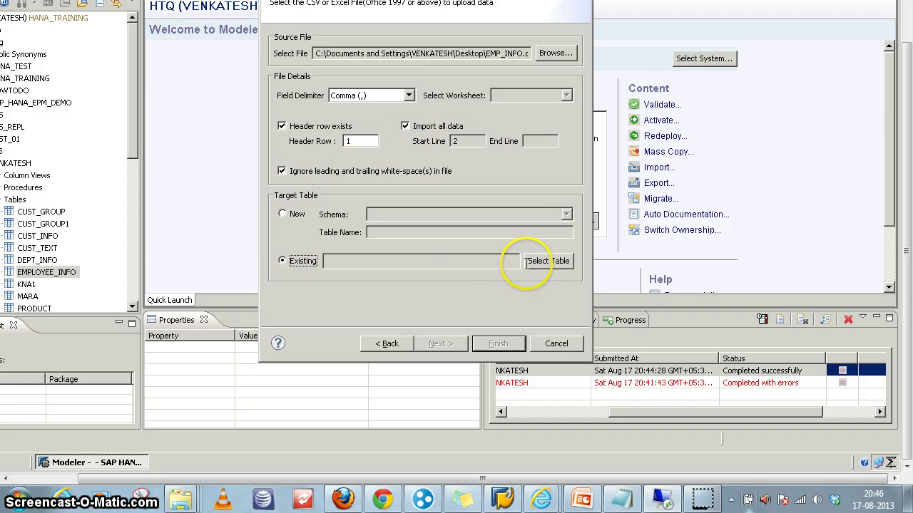
click(548, 261)
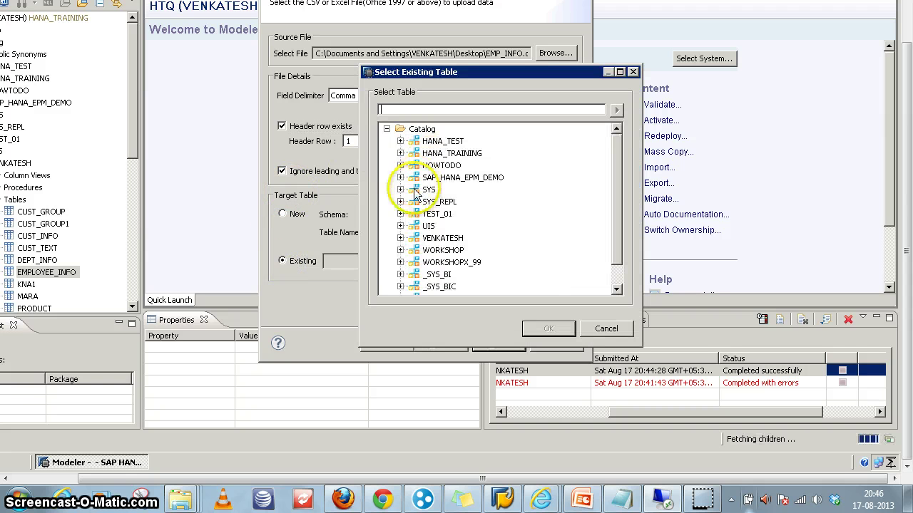
click(400, 238)
click(414, 251)
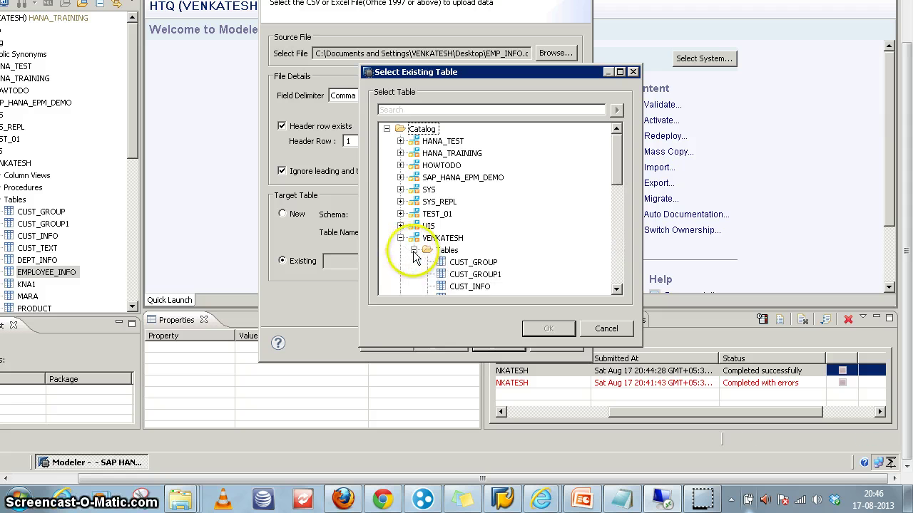
click(473, 262)
scroll(464, 282, down, 1)
click(474, 287)
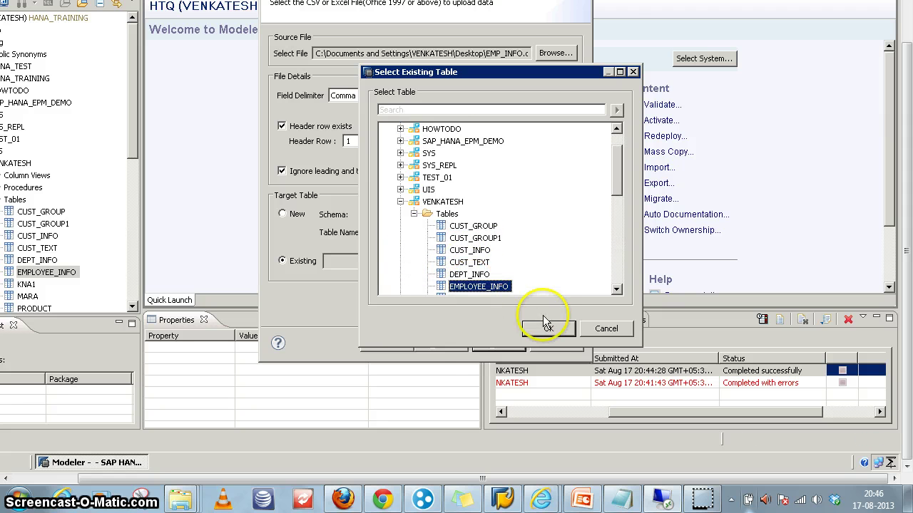
click(548, 326)
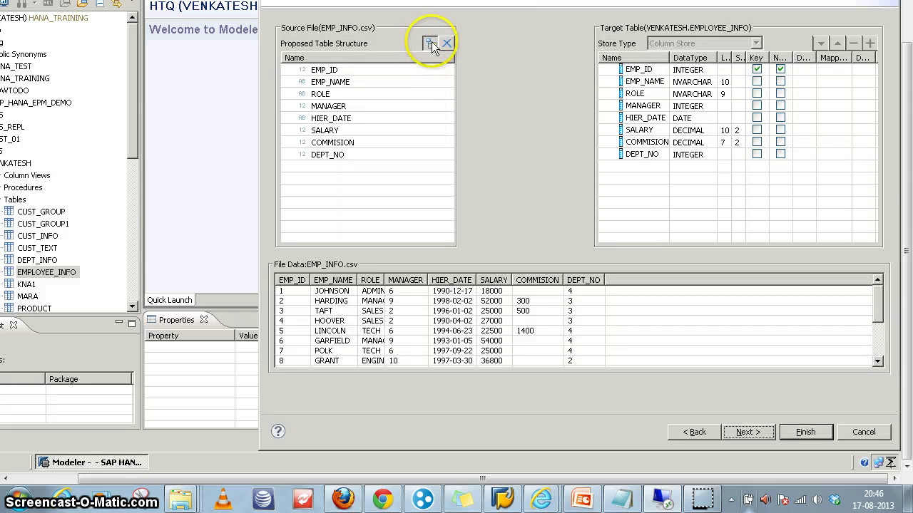
Map all source columns to the target table one to one, then continue through the summary and finish the import.
click(432, 41)
click(444, 61)
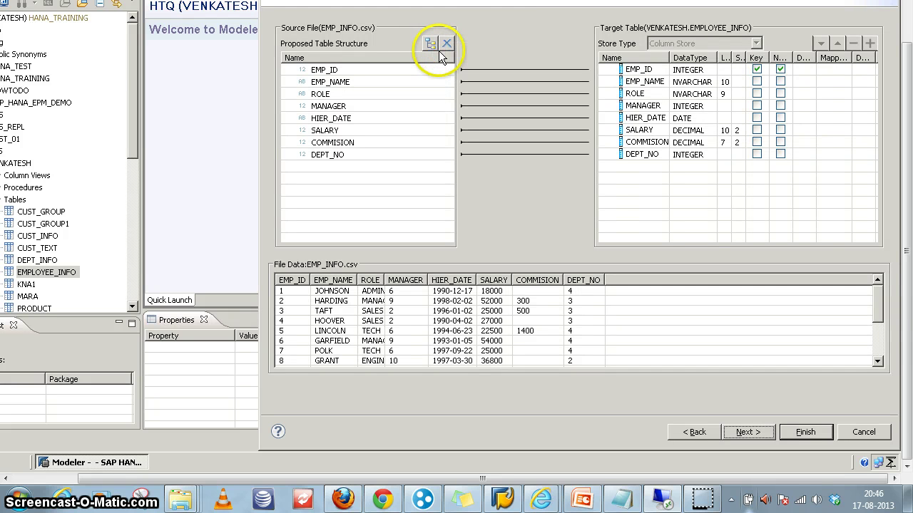
click(736, 432)
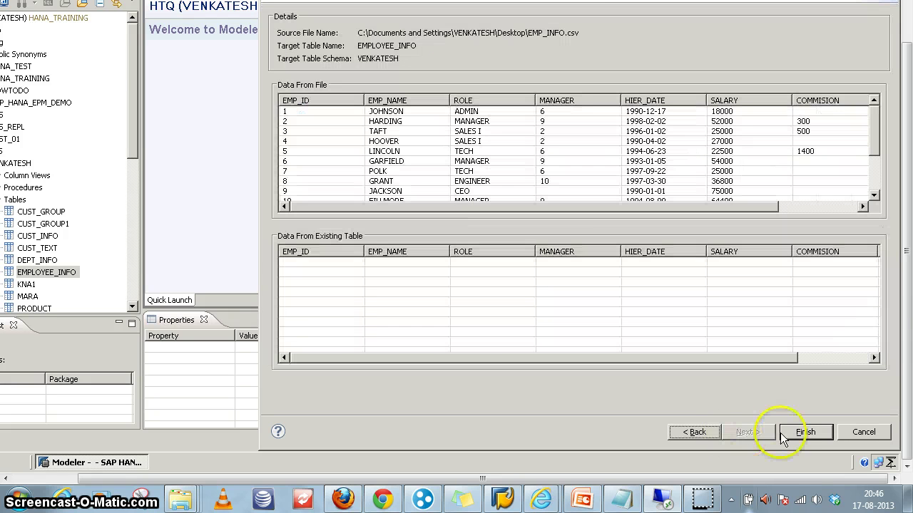
click(795, 432)
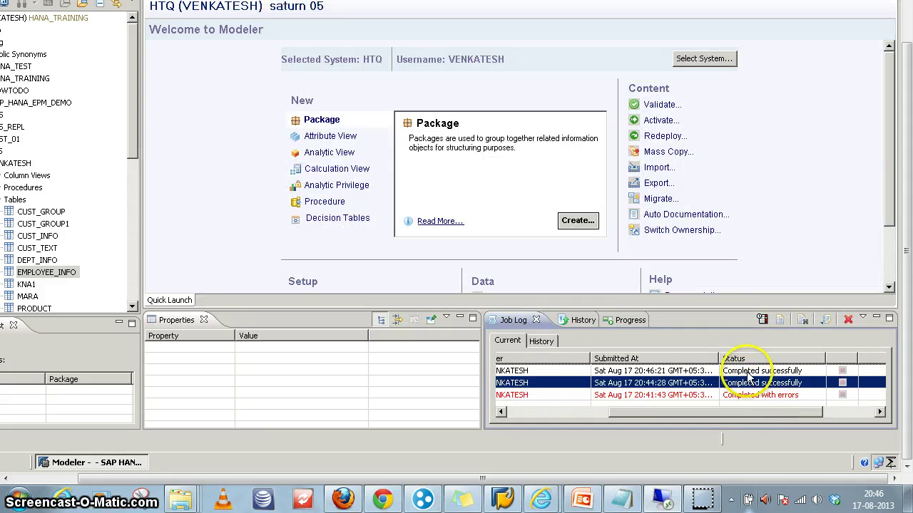
Check the newest import job's status, then preview the data of the EMPLOYEE_INFO table.
click(751, 371)
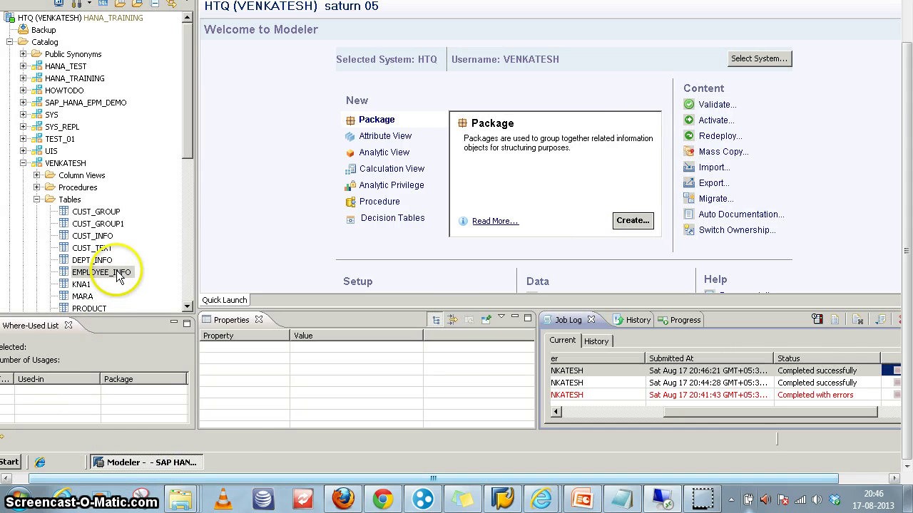
right_click(117, 276)
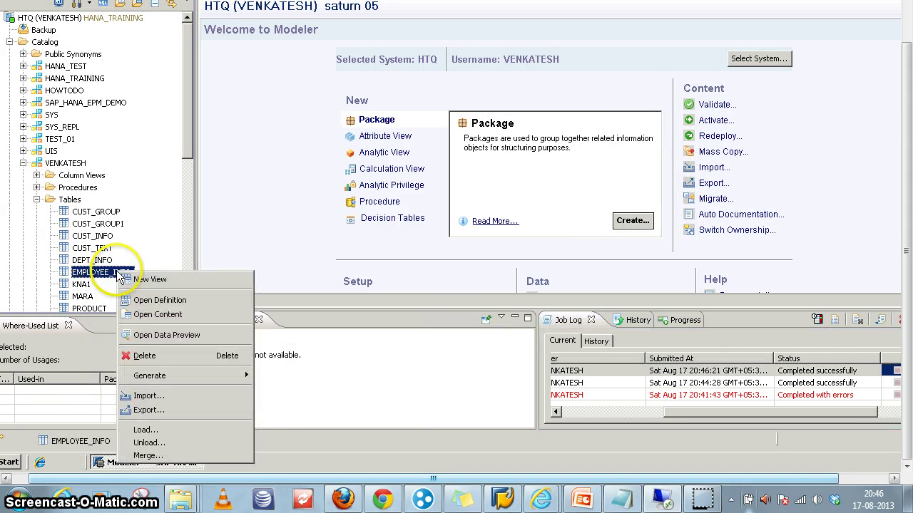
click(157, 336)
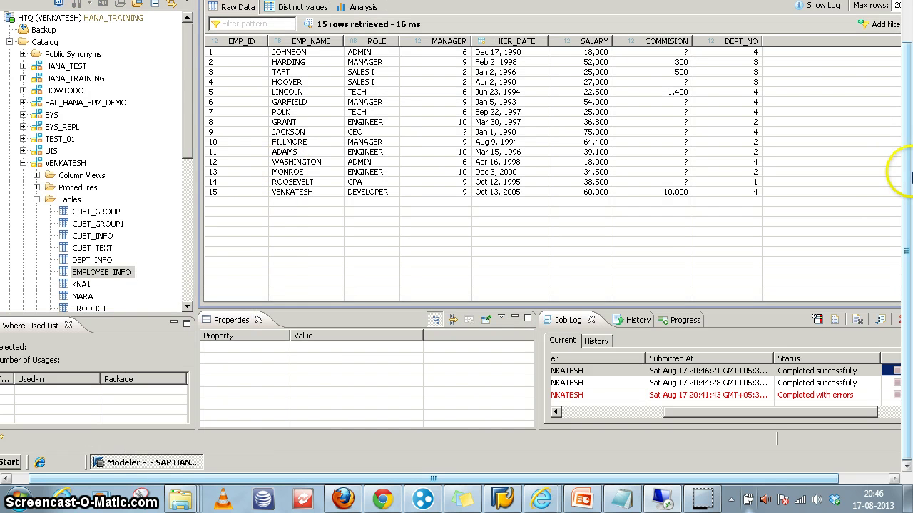
drag(904, 214, 907, 178)
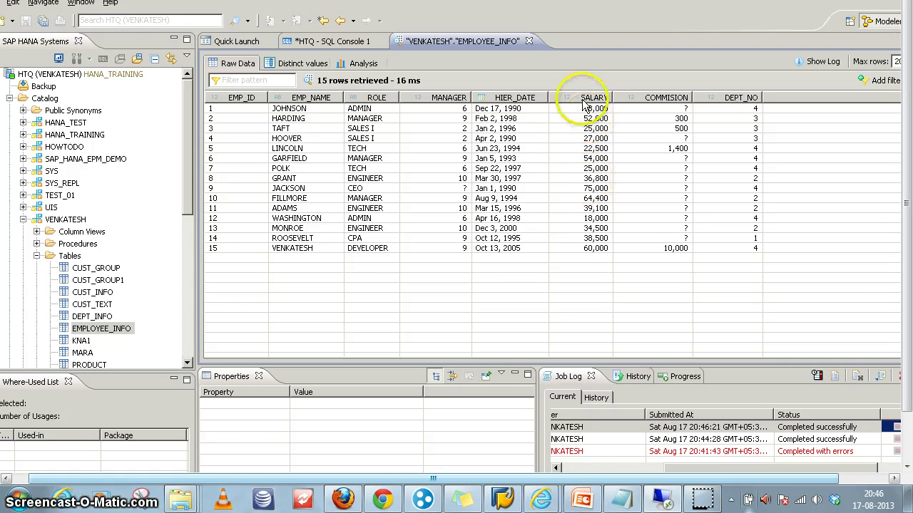